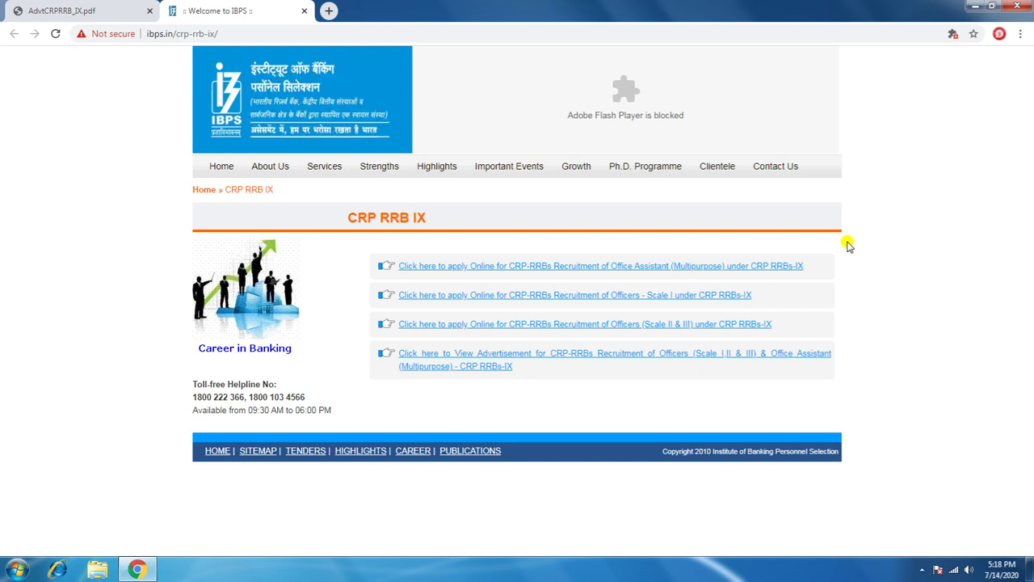
Step: Switch to the AdvtCRPRRB_IX.pdf advertisement tab
{"action": "left_click", "coordinate": [125, 8]}
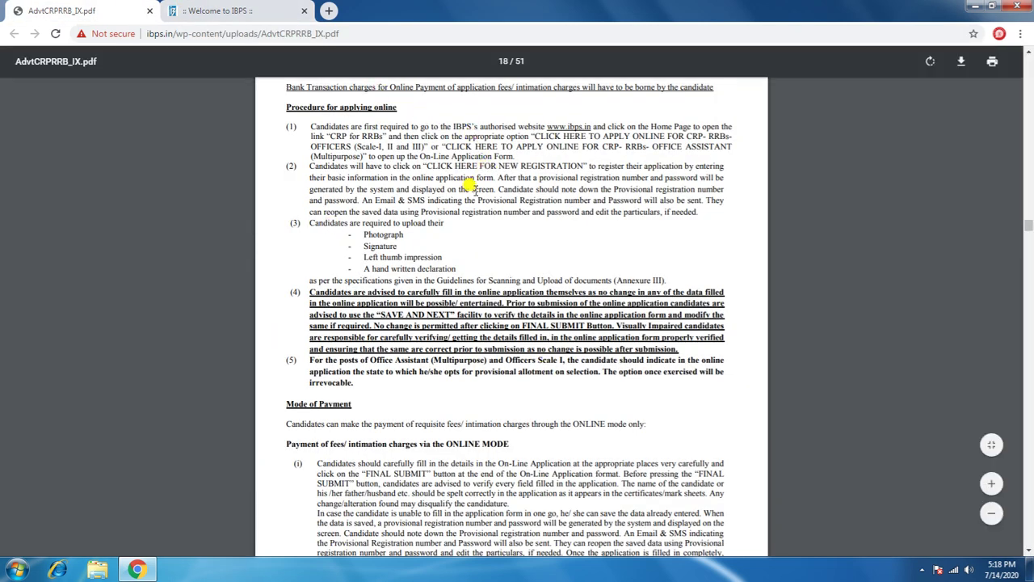
Step: Review pages 17–18 and highlight the handwritten declaration wording in item (iv) on page 17
{"action": "scroll", "coordinate": [473, 186], "scroll_direction": "down", "scroll_amount": 3}
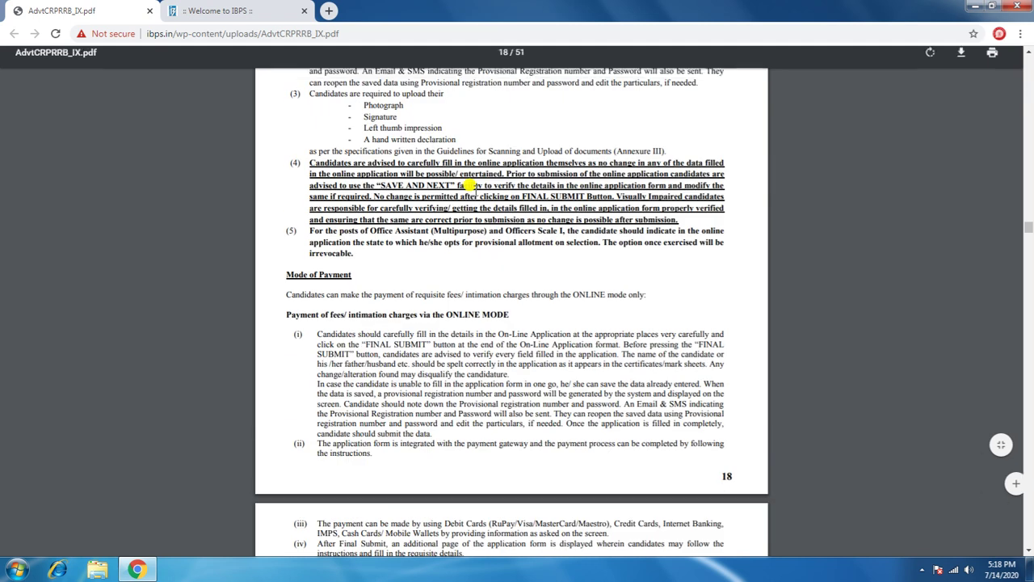
{"action": "scroll", "coordinate": [467, 185], "scroll_direction": "up", "scroll_amount": 8}
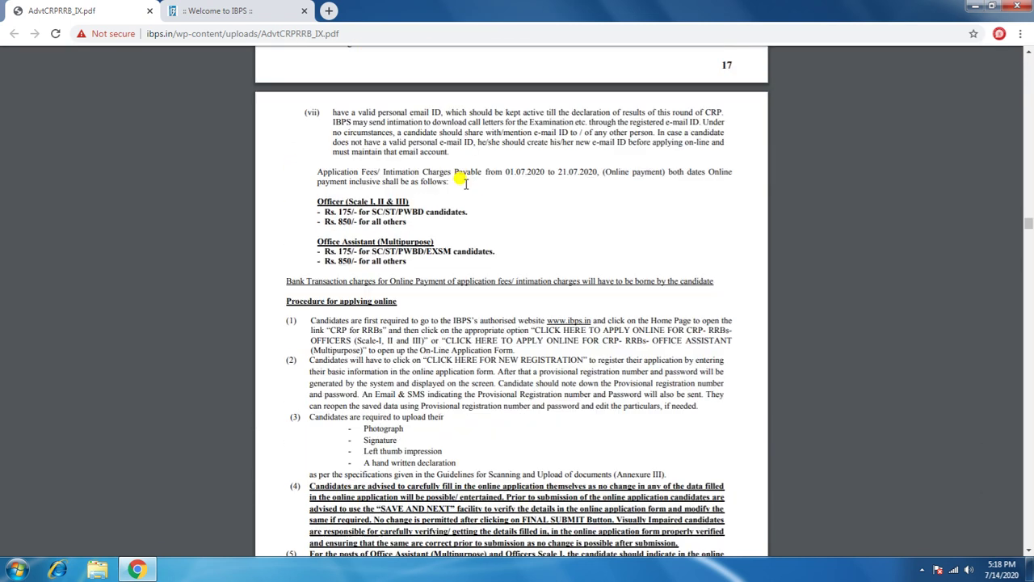
{"action": "scroll", "coordinate": [465, 182], "scroll_direction": "up", "scroll_amount": 5}
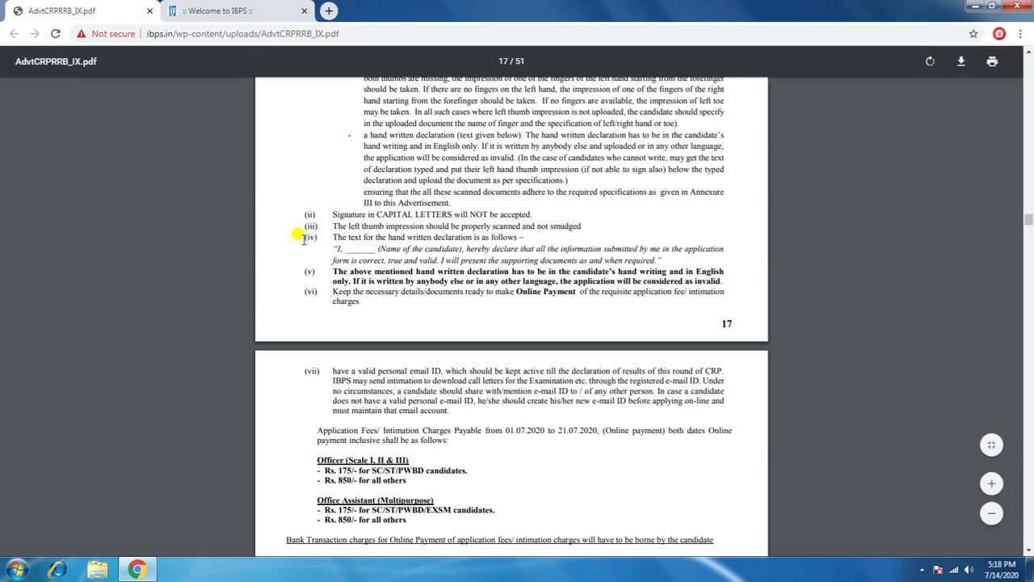
{"action": "left_click_drag", "start_coordinate": [303, 237], "coordinate": [521, 250]}
{"action": "scroll", "coordinate": [521, 250], "scroll_direction": "up", "scroll_amount": 1}
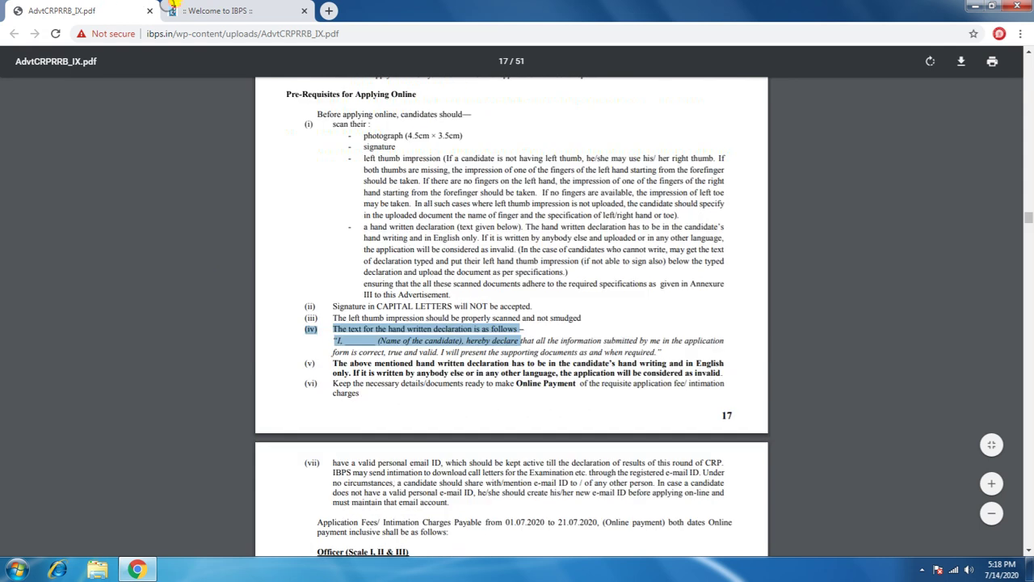
{"action": "scroll", "coordinate": [379, 300], "scroll_direction": "down", "scroll_amount": 3}
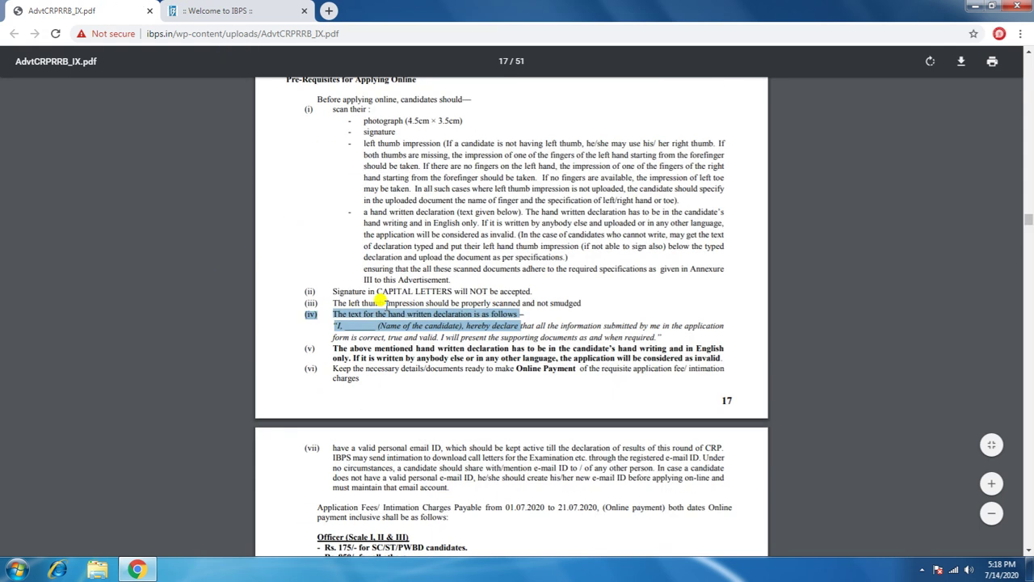
{"action": "scroll", "coordinate": [379, 300], "scroll_direction": "down", "scroll_amount": 4}
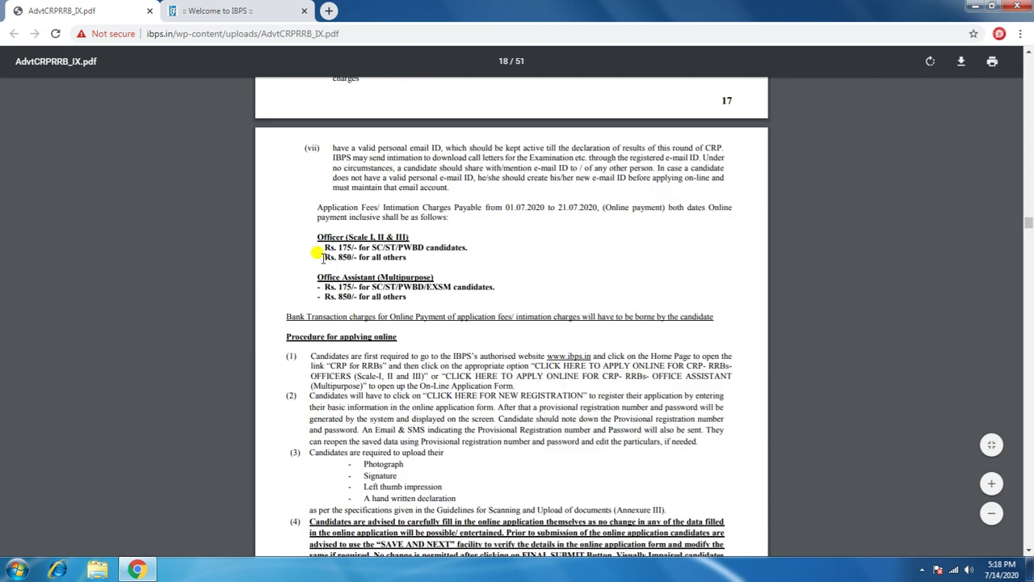
{"action": "scroll", "coordinate": [321, 257], "scroll_direction": "up", "scroll_amount": 2}
{"action": "left_click_drag", "start_coordinate": [298, 147], "coordinate": [648, 168]}
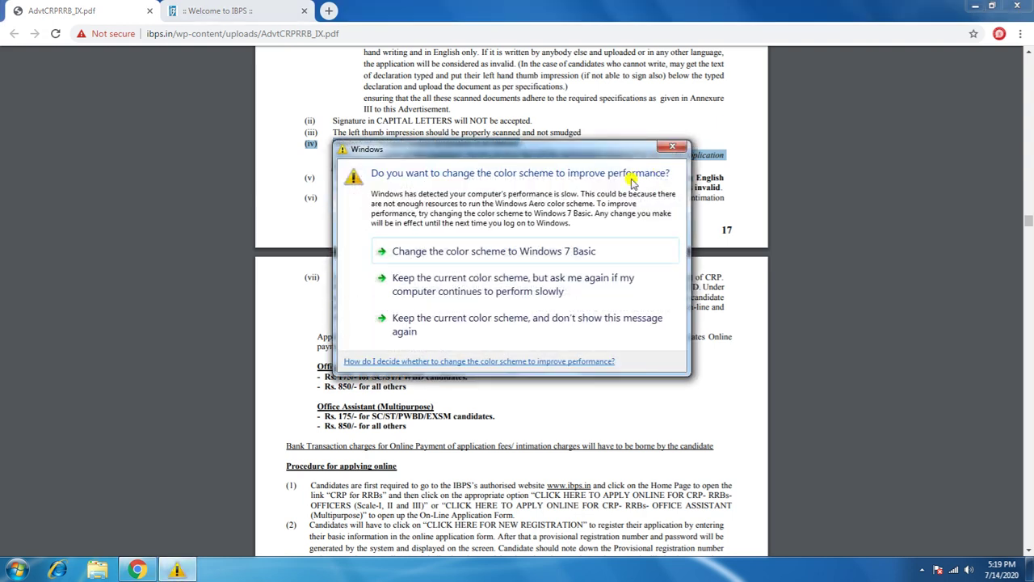
{"action": "left_click", "coordinate": [290, 84]}
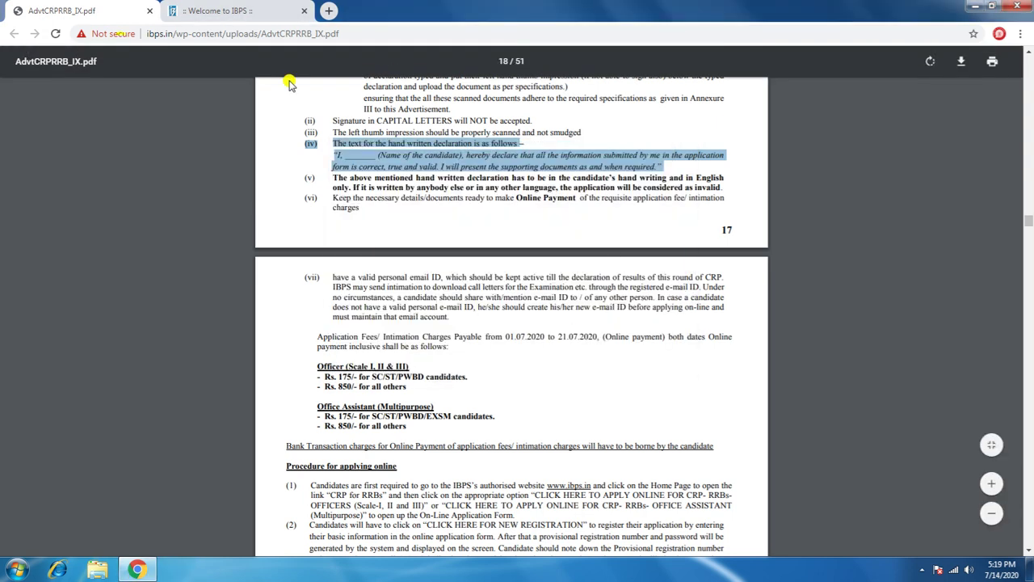
Step: Return to the IBPS CRP RRB IX page and open the Office Assistant (Multipurpose) apply-online link
{"action": "left_click", "coordinate": [203, 17]}
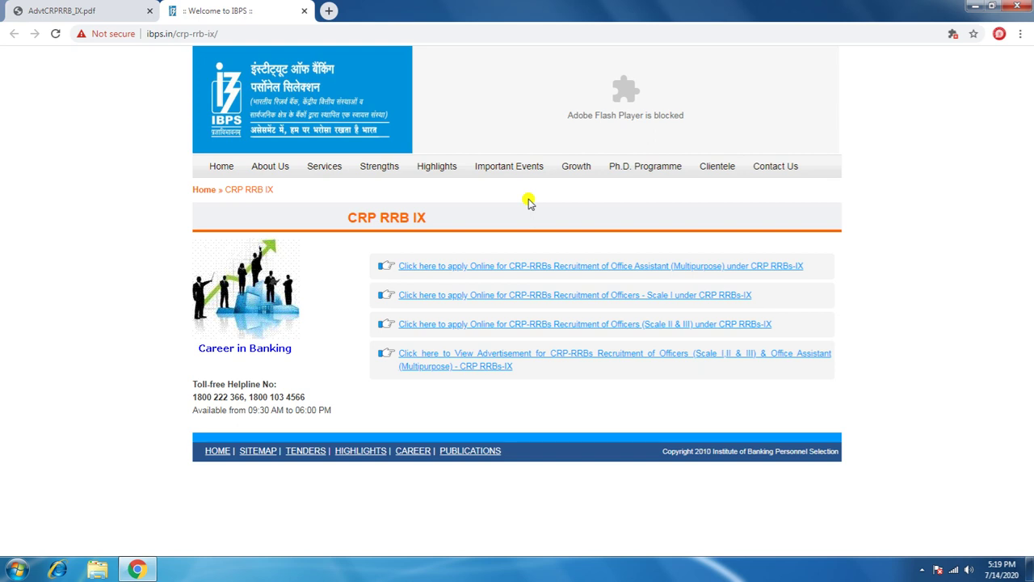
{"action": "left_click", "coordinate": [455, 267]}
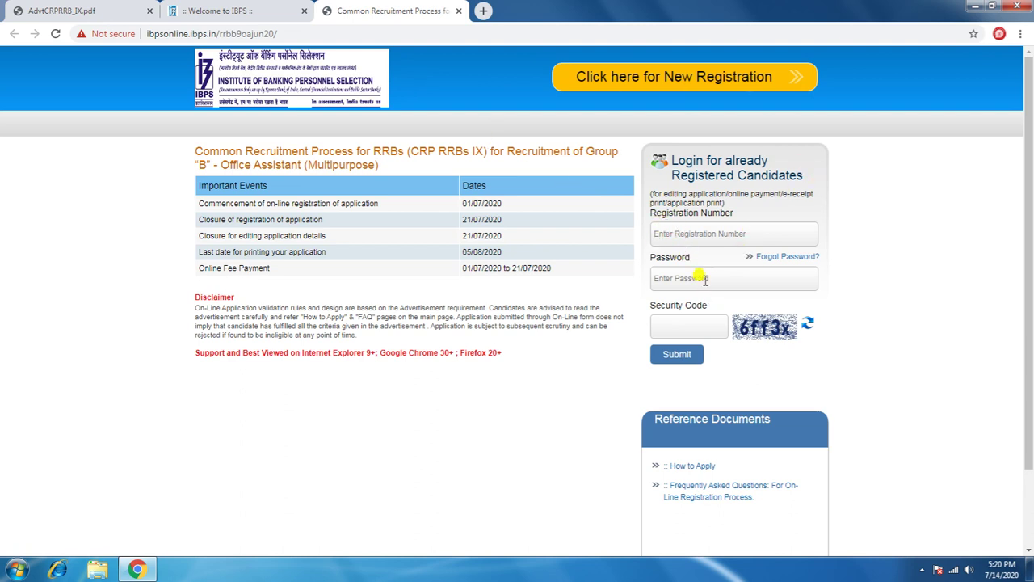
Step: Choose New Registration and continue past the Important Points to be Noted notice
{"action": "left_click", "coordinate": [700, 325]}
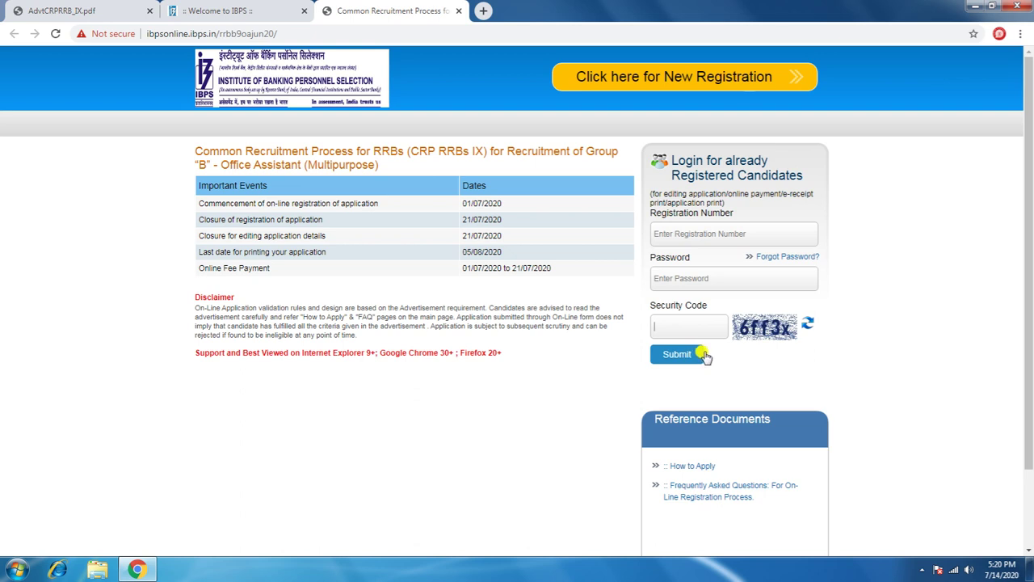
{"action": "left_click", "coordinate": [671, 84]}
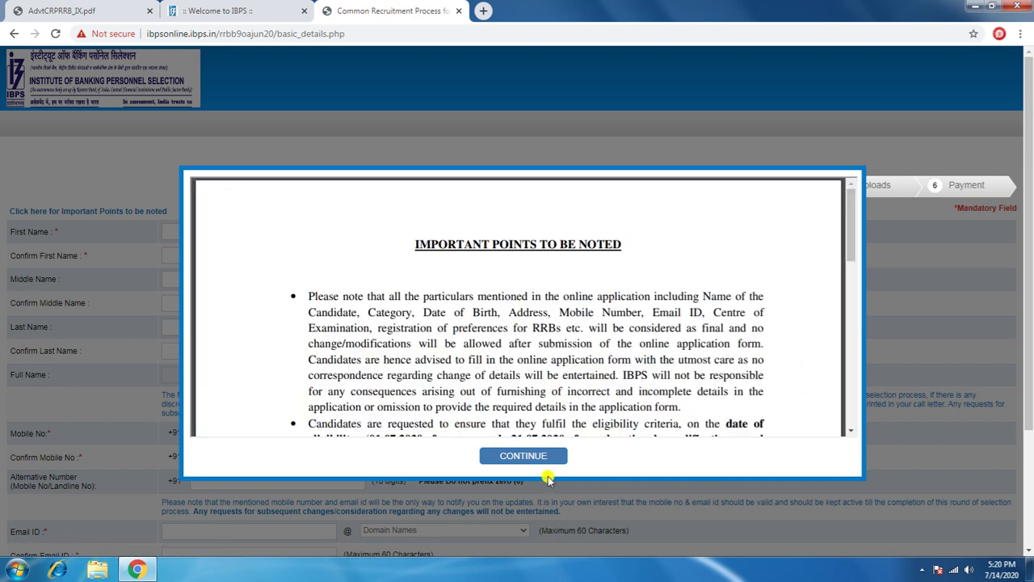
{"action": "left_click", "coordinate": [521, 455]}
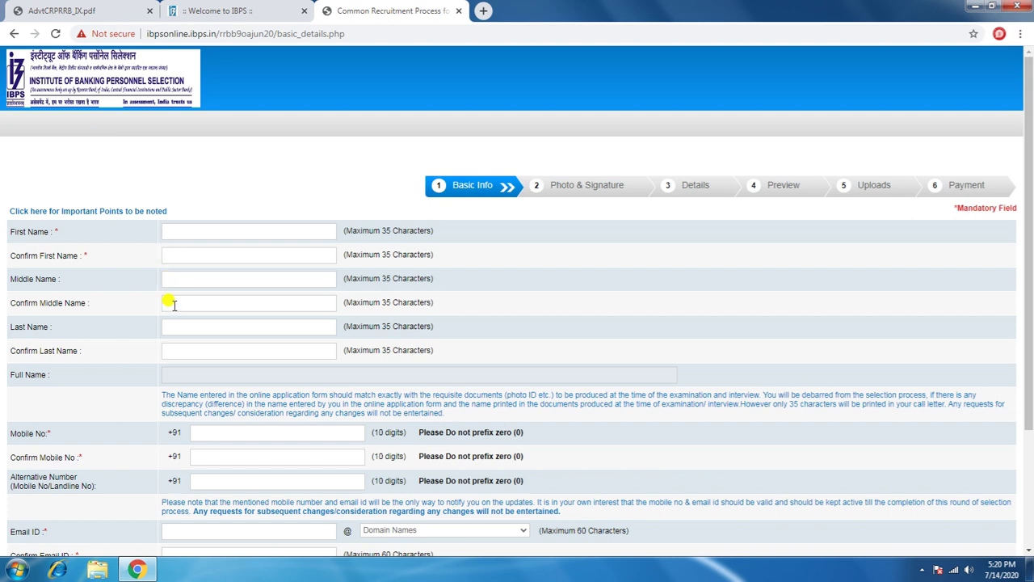
Step: Enter the candidate's first name in capitals, correcting the mistyped entry
{"action": "left_click", "coordinate": [177, 349]}
{"action": "type", "text": "MANOJ"}
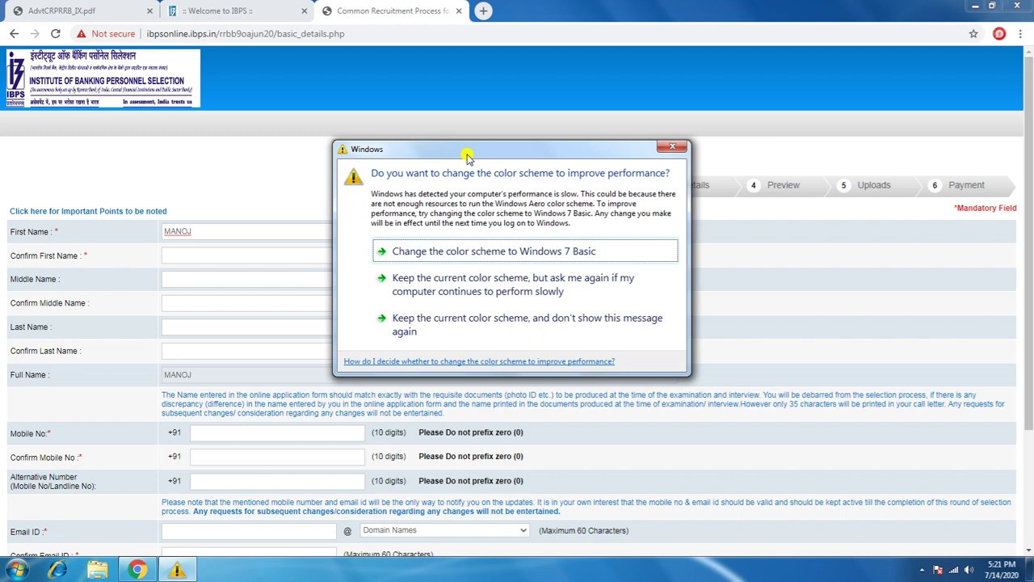
{"action": "left_click", "coordinate": [678, 146]}
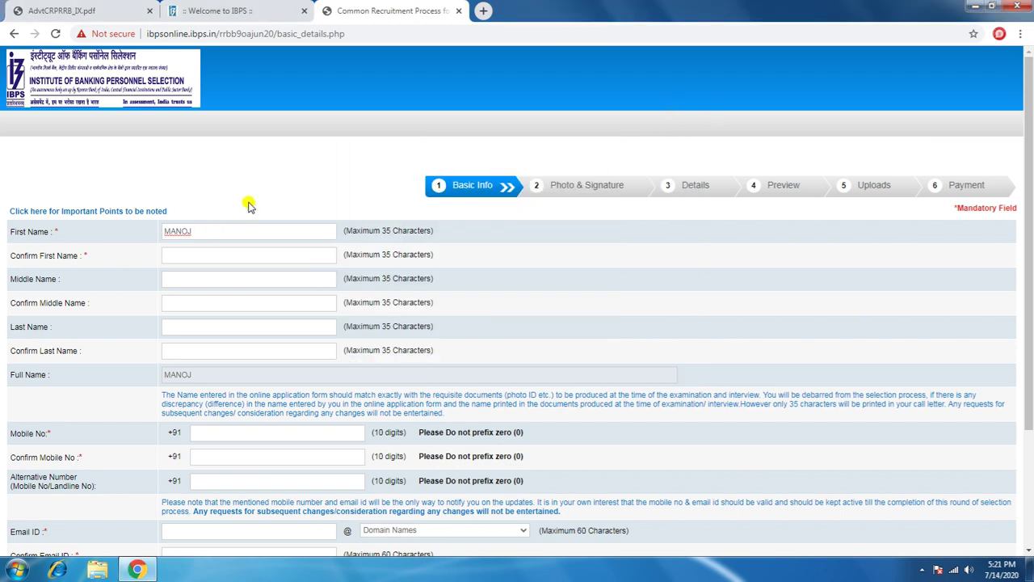
{"action": "left_click", "coordinate": [246, 199]}
Step: Confirm the first name, then enter and confirm the middle and last names
{"action": "key", "text": "Tab"}
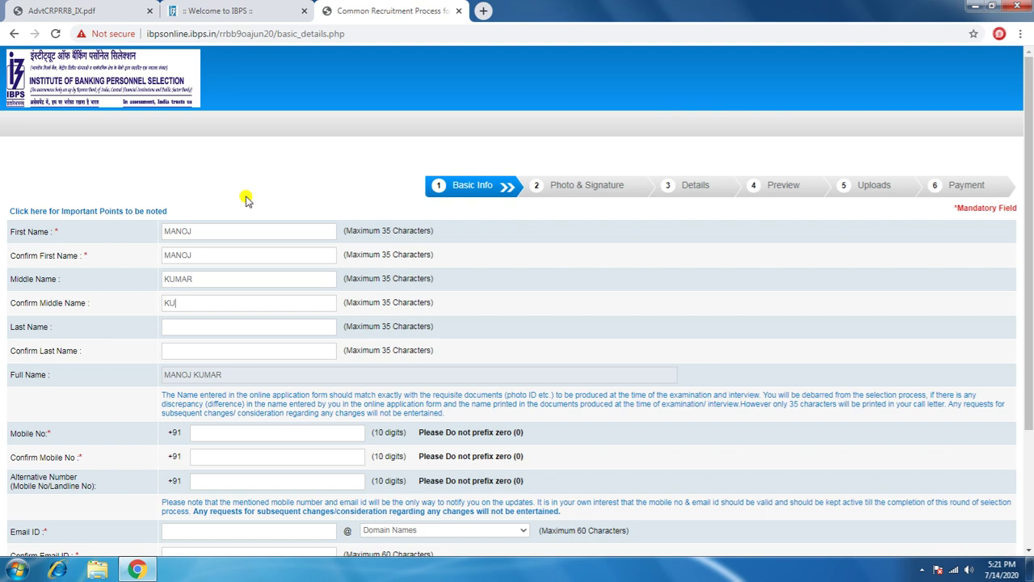
{"action": "key", "text": "Tab"}
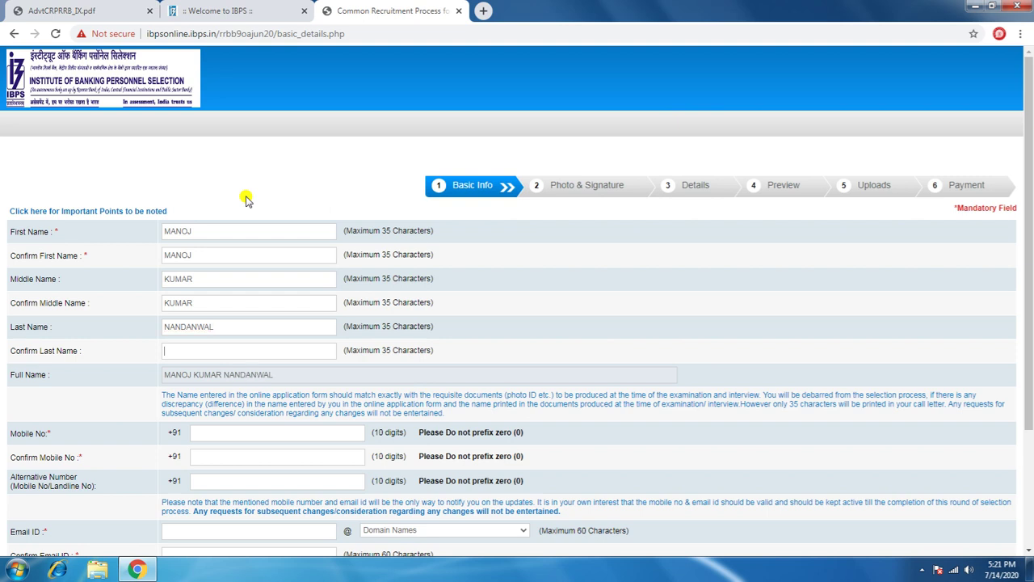
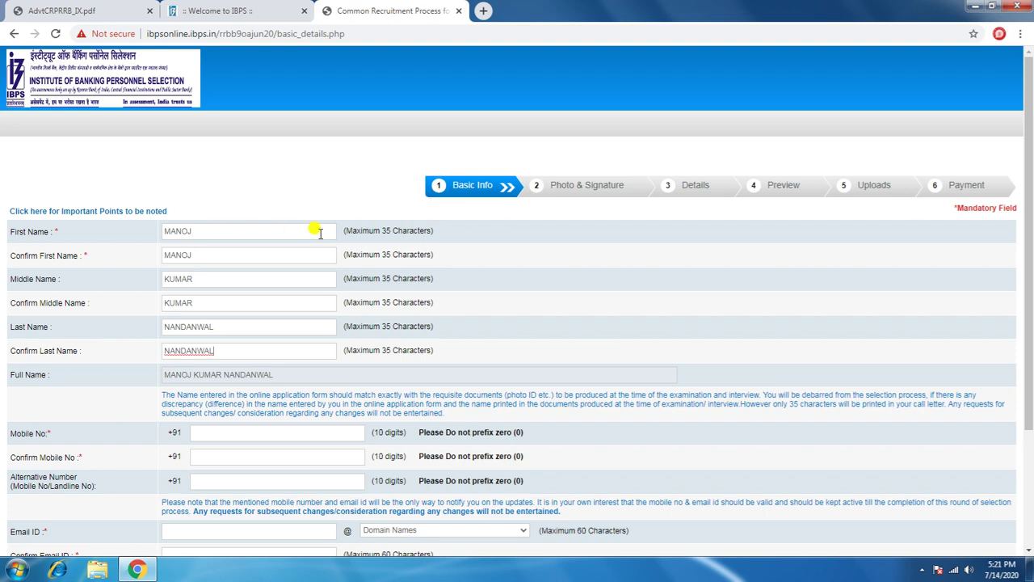
{"action": "scroll", "coordinate": [294, 275], "scroll_direction": "down", "scroll_amount": 2}
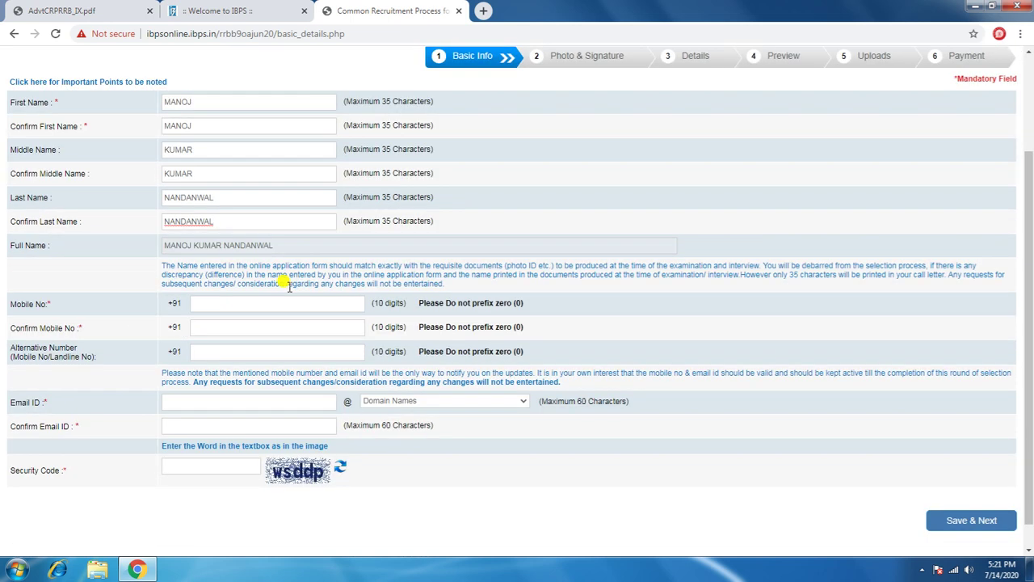
Step: Enter the candidate's mobile number and its confirmation
{"action": "left_click", "coordinate": [206, 305]}
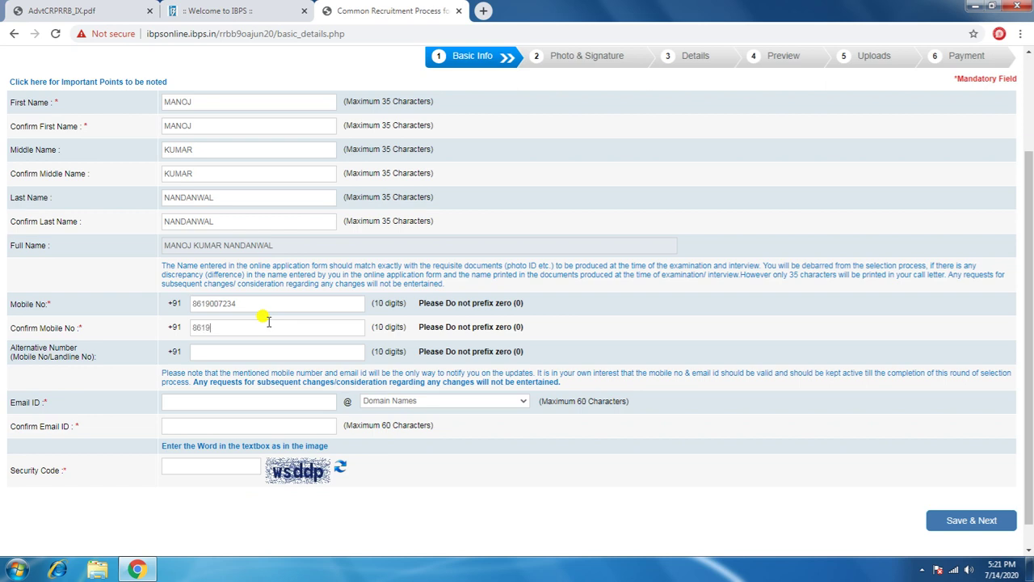
{"action": "scroll", "coordinate": [218, 335], "scroll_direction": "down", "scroll_amount": 1}
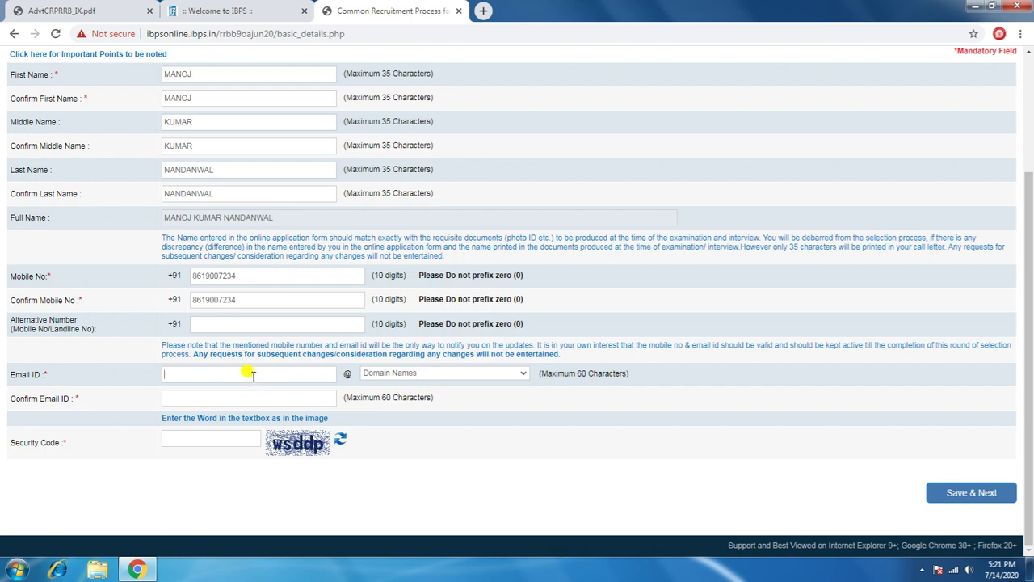
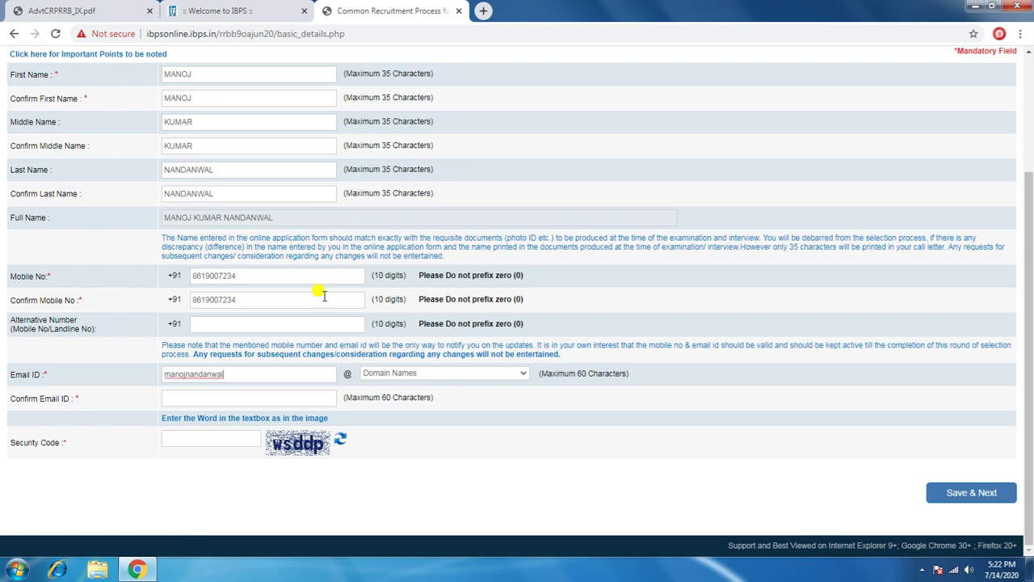
Step: Enter the candidate's e-mail user name with gmail.com as the domain
{"action": "left_click", "coordinate": [465, 374]}
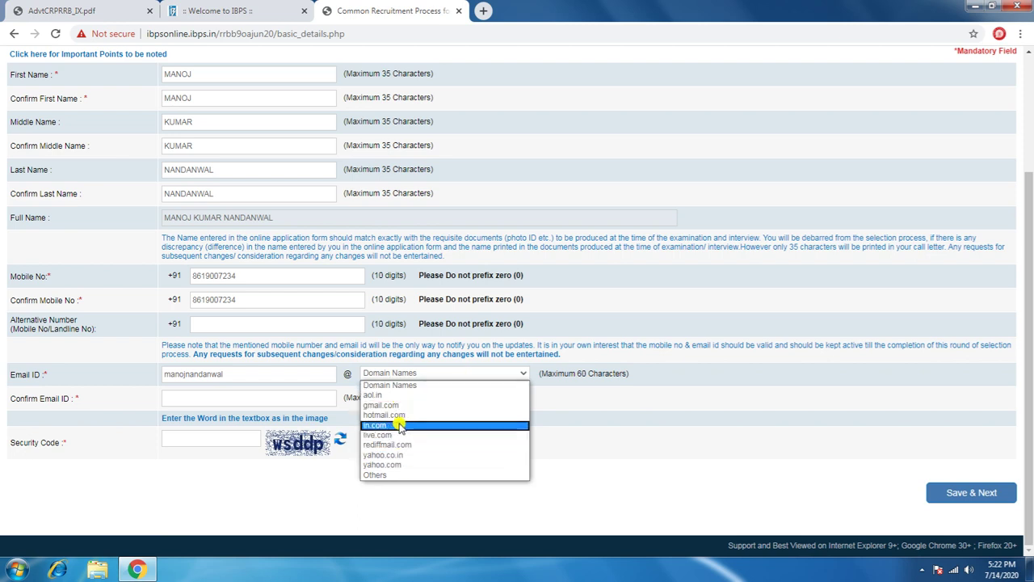
{"action": "left_click", "coordinate": [394, 406]}
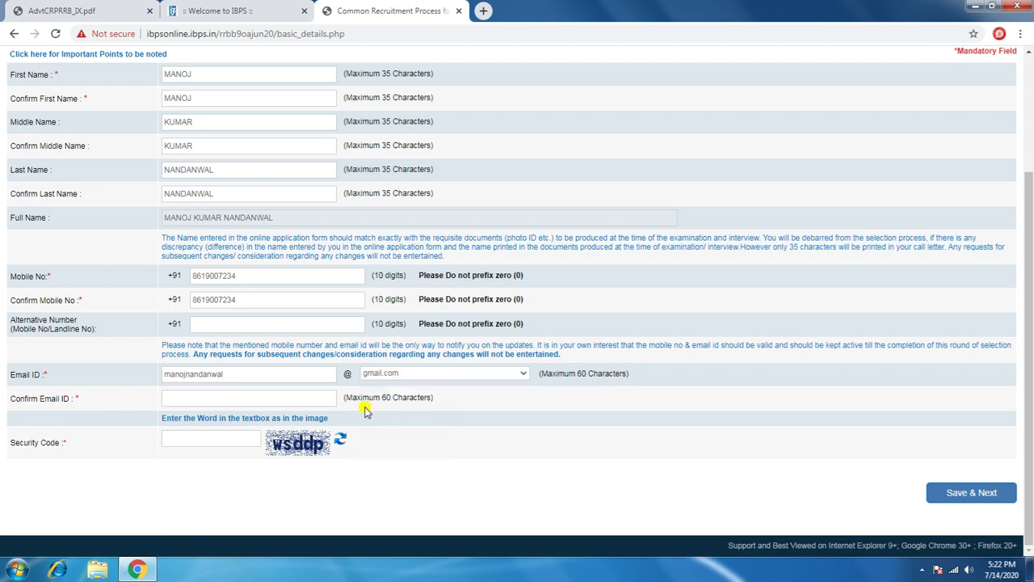
Step: Type the full gmail.com e-mail address into Confirm Email ID
{"action": "left_click", "coordinate": [257, 396]}
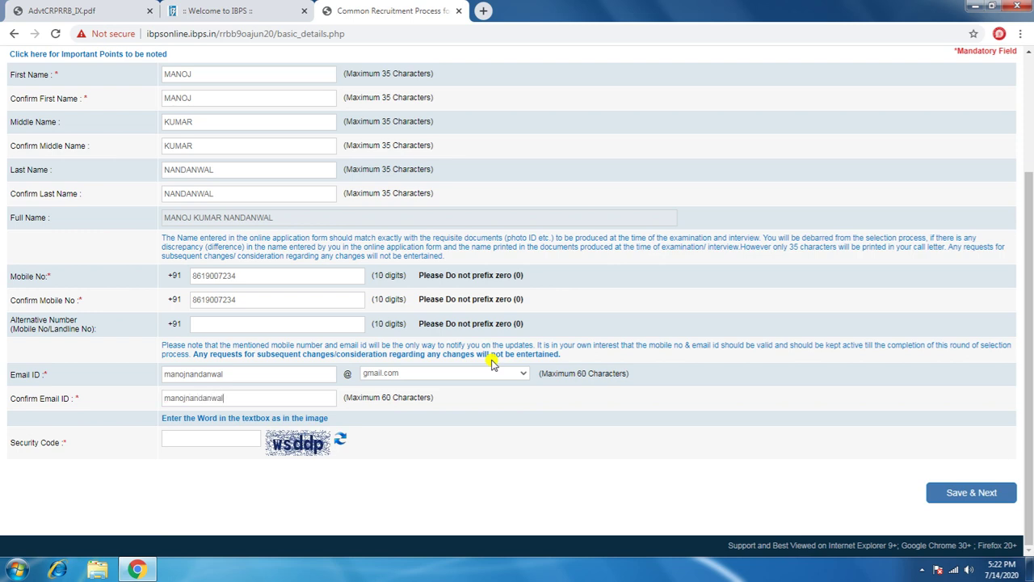
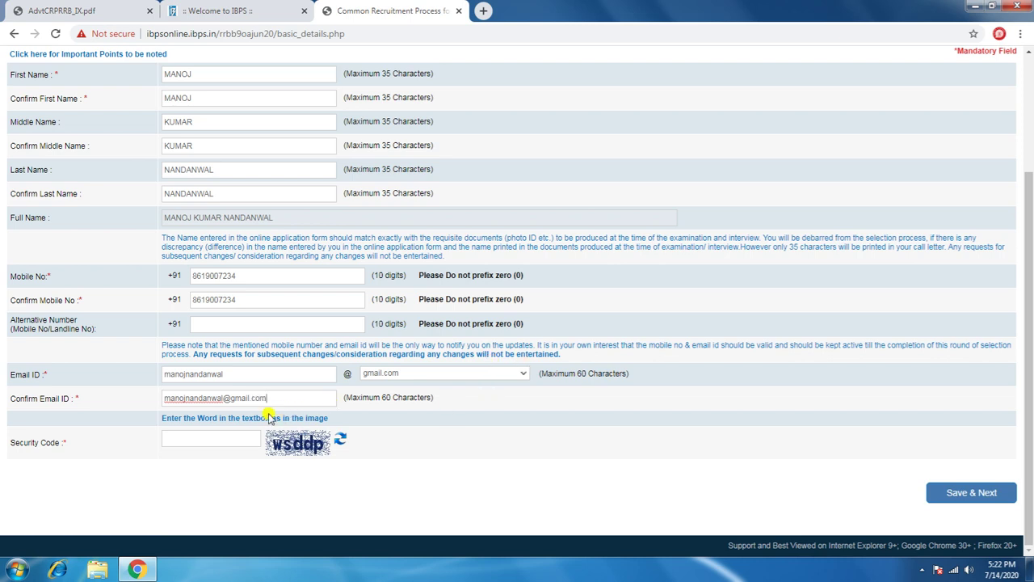
Step: Fill in the security code and submit the basic details with Save & Next
{"action": "left_click", "coordinate": [196, 438]}
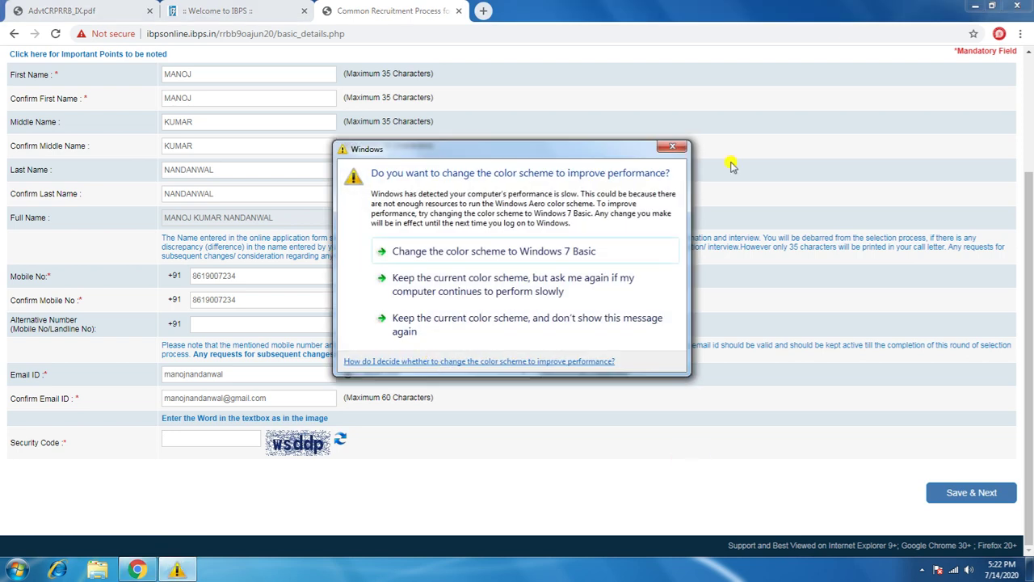
{"action": "left_click", "coordinate": [672, 146]}
{"action": "type", "text": "w"}
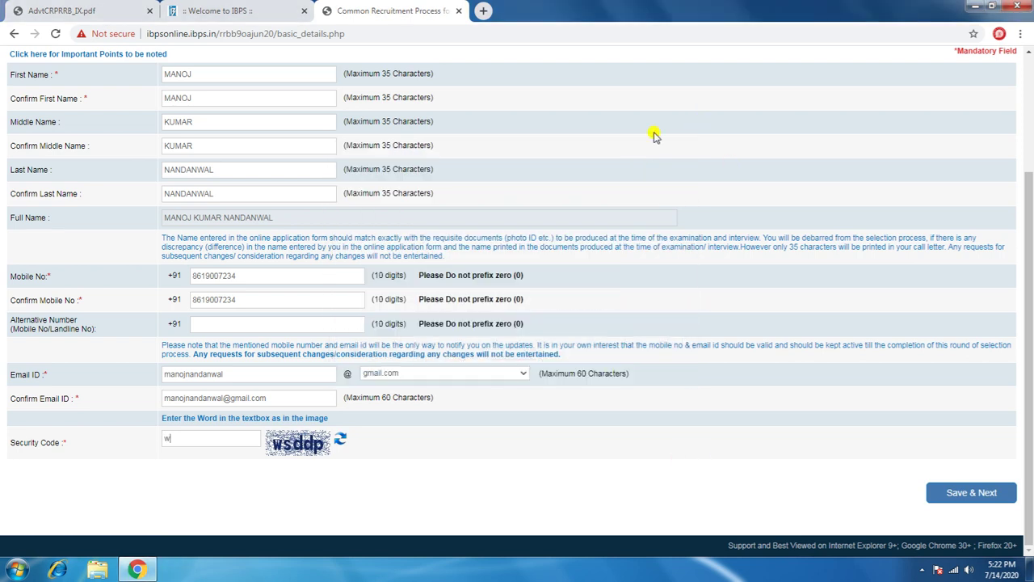
{"action": "type", "text": "sddp"}
{"action": "scroll", "coordinate": [450, 235], "scroll_direction": "up", "scroll_amount": 2}
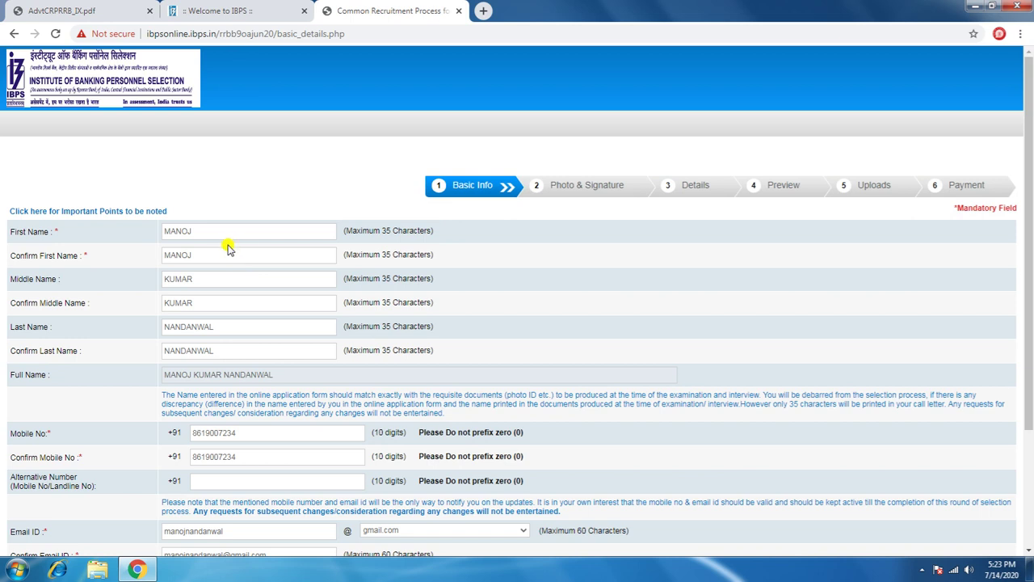
{"action": "scroll", "coordinate": [231, 320], "scroll_direction": "down", "scroll_amount": 2}
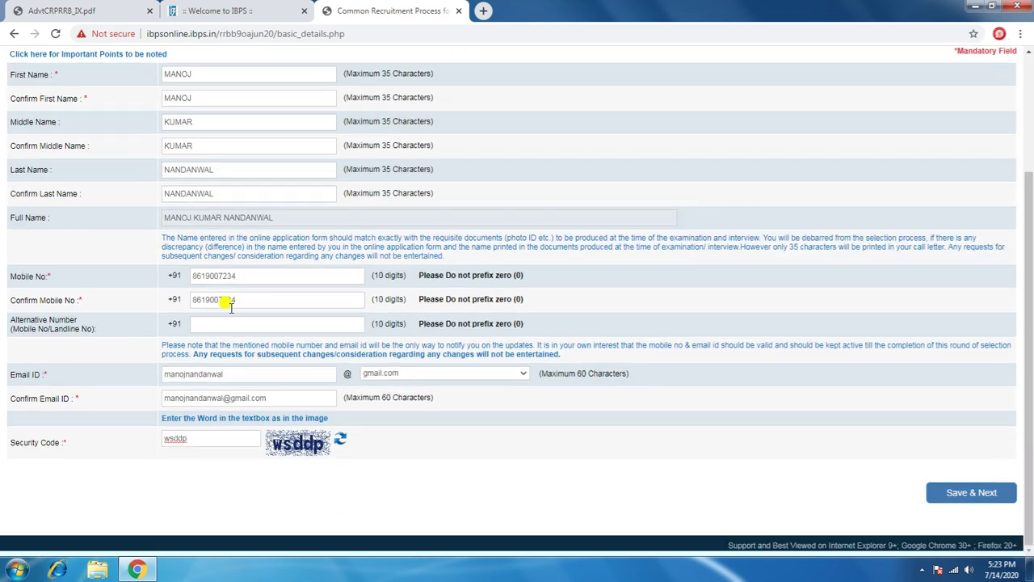
{"action": "left_click", "coordinate": [969, 495]}
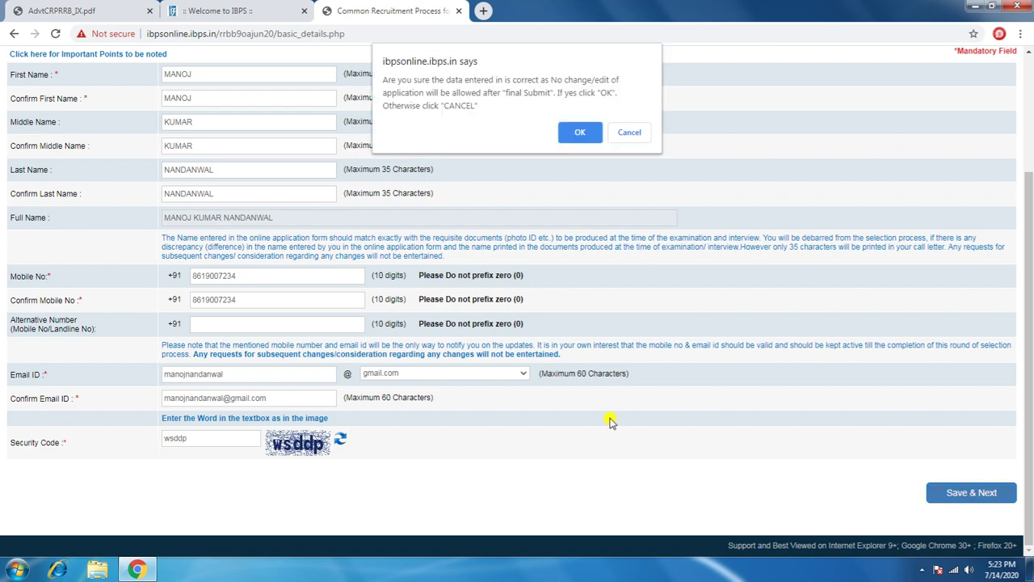
Step: Confirm in the ibpsonline.ibps.in dialog that the Basic Info details are correct
{"action": "left_click", "coordinate": [579, 131]}
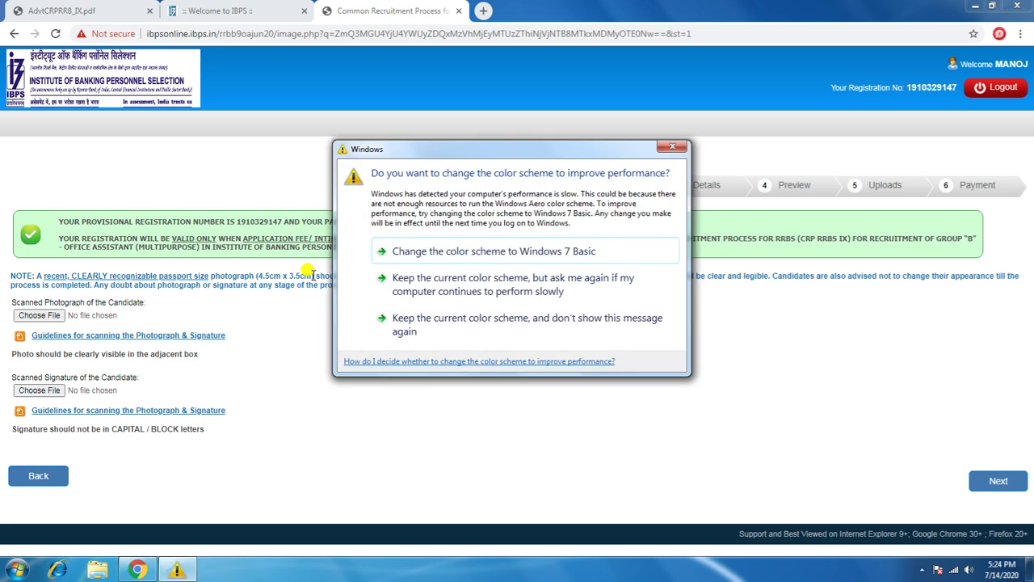
Step: With photo and signature uploaded, continue from Photo & Signature to the Details step
{"action": "left_click", "coordinate": [676, 145]}
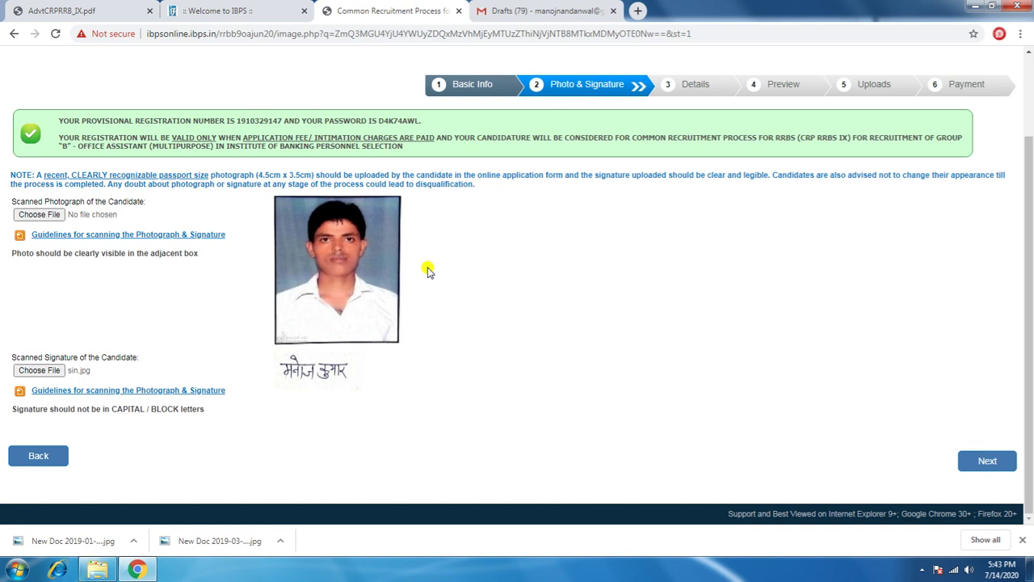
{"action": "left_click", "coordinate": [966, 466]}
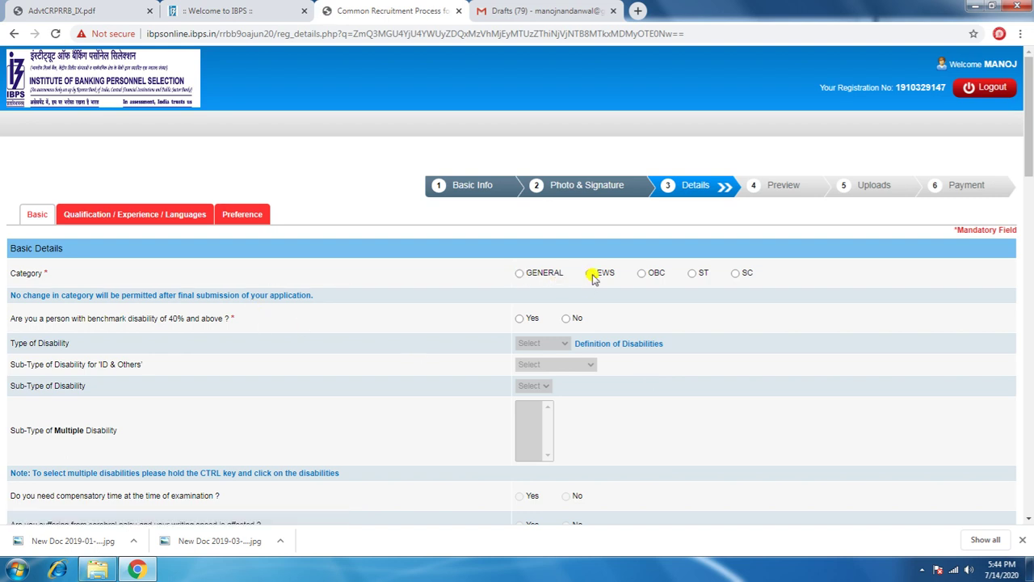
Step: Select OBC as the category on the Basic Details form and accept the alert
{"action": "left_click", "coordinate": [640, 273]}
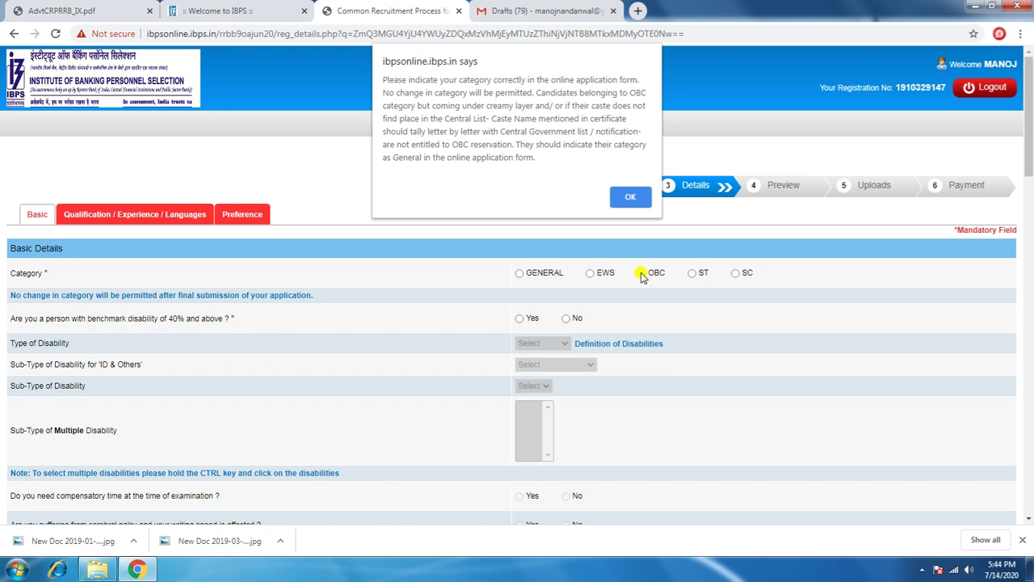
{"action": "left_click", "coordinate": [630, 196]}
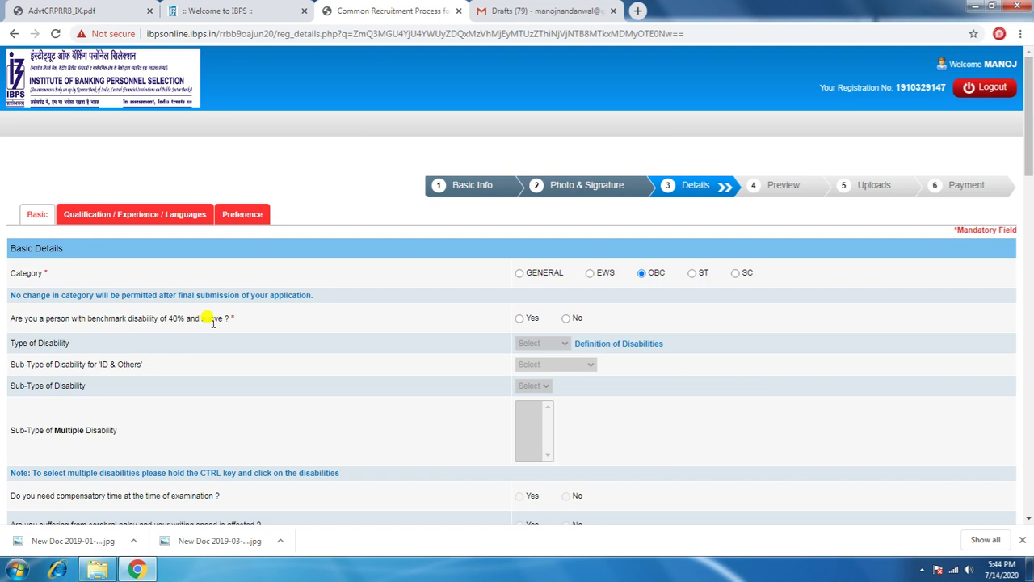
Step: Answer No to benchmark disability and set religion to Hindu
{"action": "left_click", "coordinate": [566, 319]}
{"action": "scroll", "coordinate": [530, 412], "scroll_direction": "down", "scroll_amount": 1}
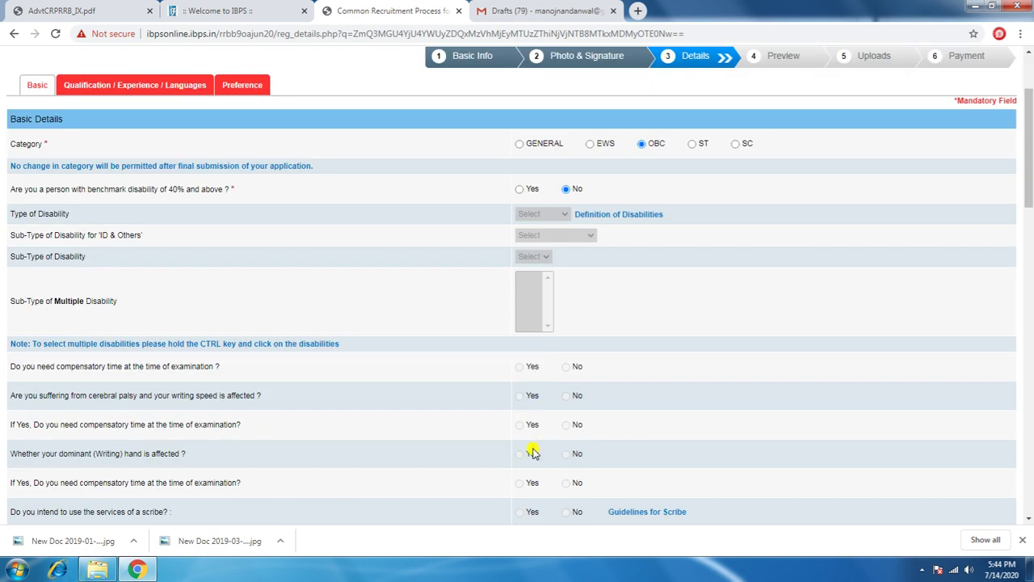
{"action": "scroll", "coordinate": [533, 449], "scroll_direction": "down", "scroll_amount": 1}
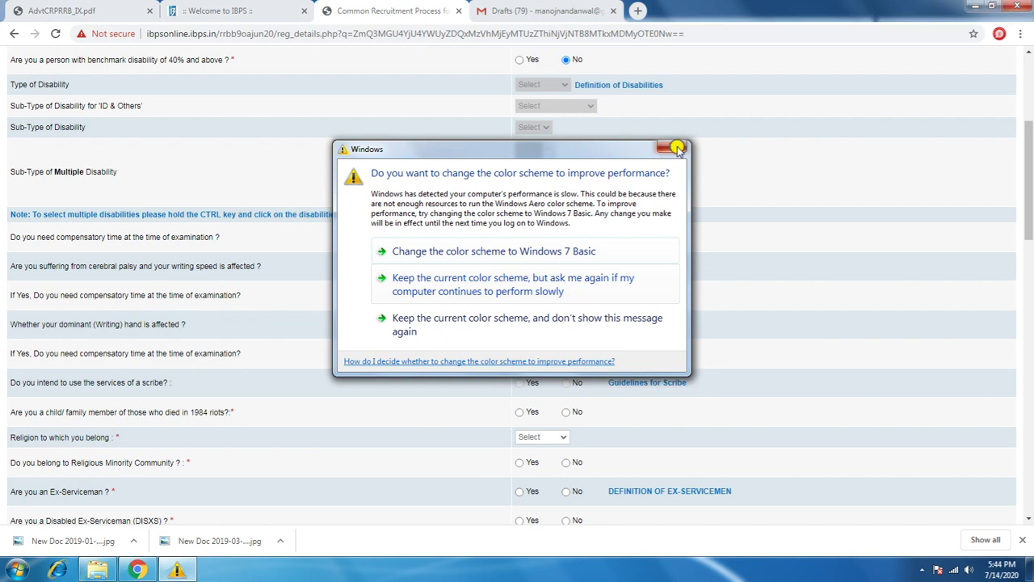
{"action": "left_click", "coordinate": [672, 147]}
{"action": "left_click", "coordinate": [554, 436]}
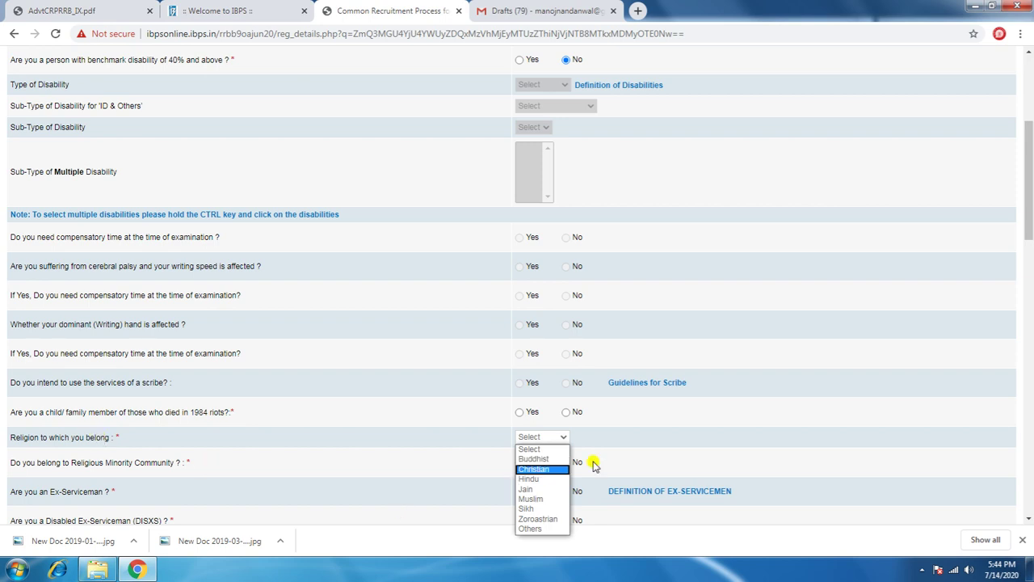
{"action": "left_click", "coordinate": [533, 480]}
Step: Answer No to minority, ex-serviceman, disabled ex-serviceman, DXS dependent, widow relaxation and earlier CWE-RRB questions
{"action": "scroll", "coordinate": [513, 440], "scroll_direction": "down", "scroll_amount": 2}
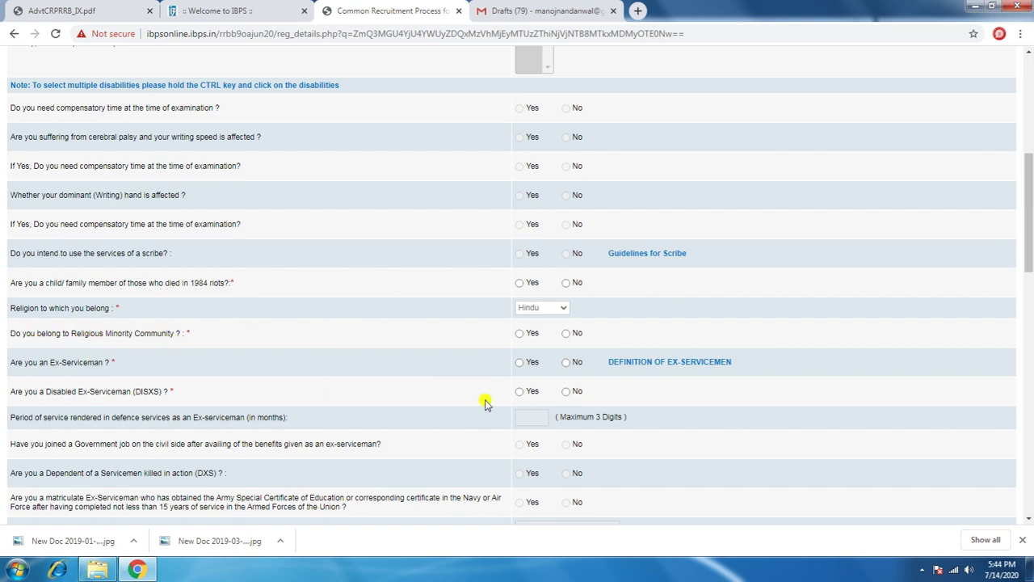
{"action": "left_click", "coordinate": [568, 335]}
{"action": "left_click", "coordinate": [568, 363]}
{"action": "left_click", "coordinate": [568, 393]}
{"action": "scroll", "coordinate": [569, 396], "scroll_direction": "down", "scroll_amount": 3}
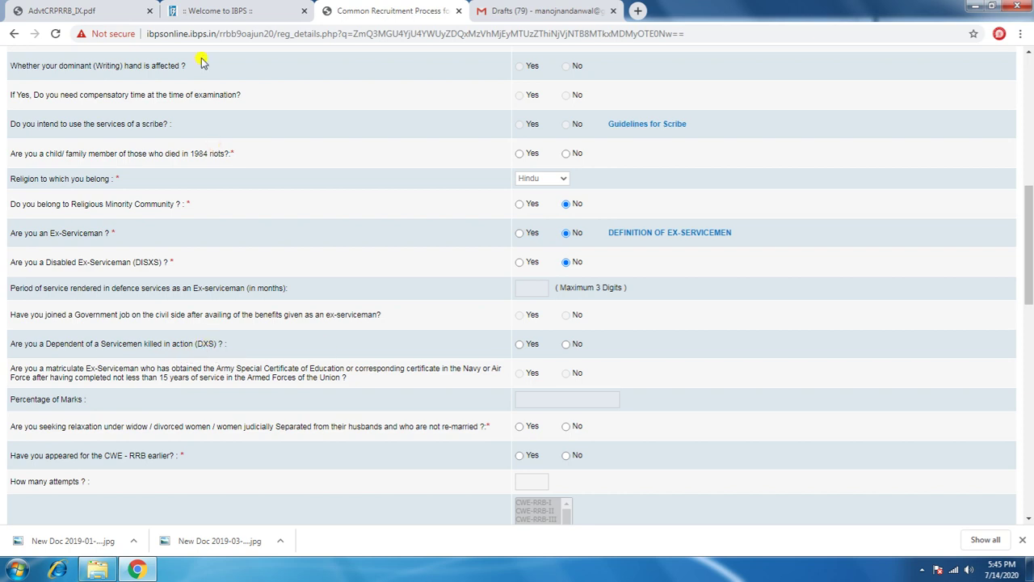
{"action": "left_click", "coordinate": [567, 344]}
{"action": "scroll", "coordinate": [493, 316], "scroll_direction": "down", "scroll_amount": 2}
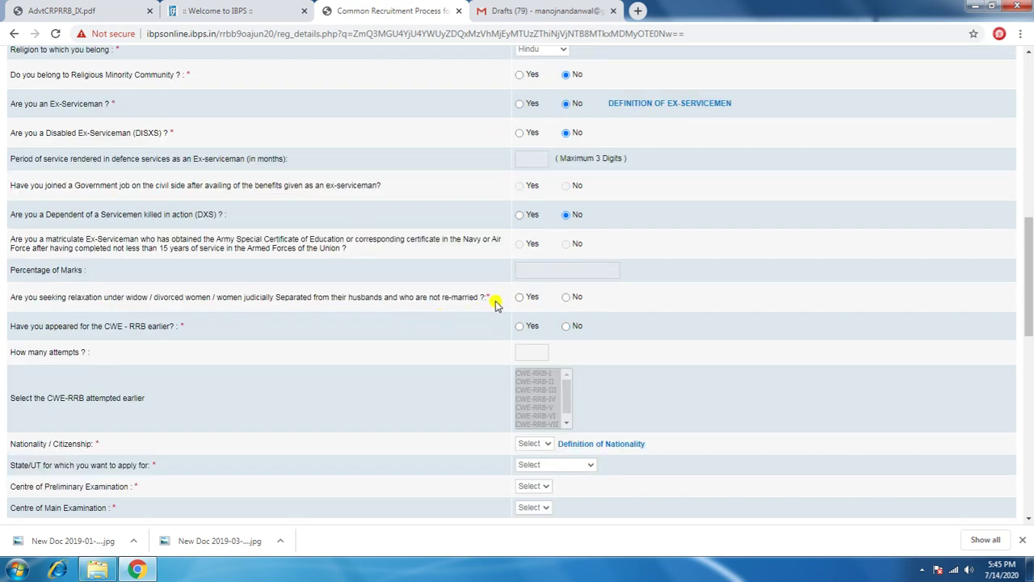
{"action": "left_click", "coordinate": [567, 299]}
{"action": "left_click", "coordinate": [565, 329]}
{"action": "scroll", "coordinate": [178, 341], "scroll_direction": "down", "scroll_amount": 1}
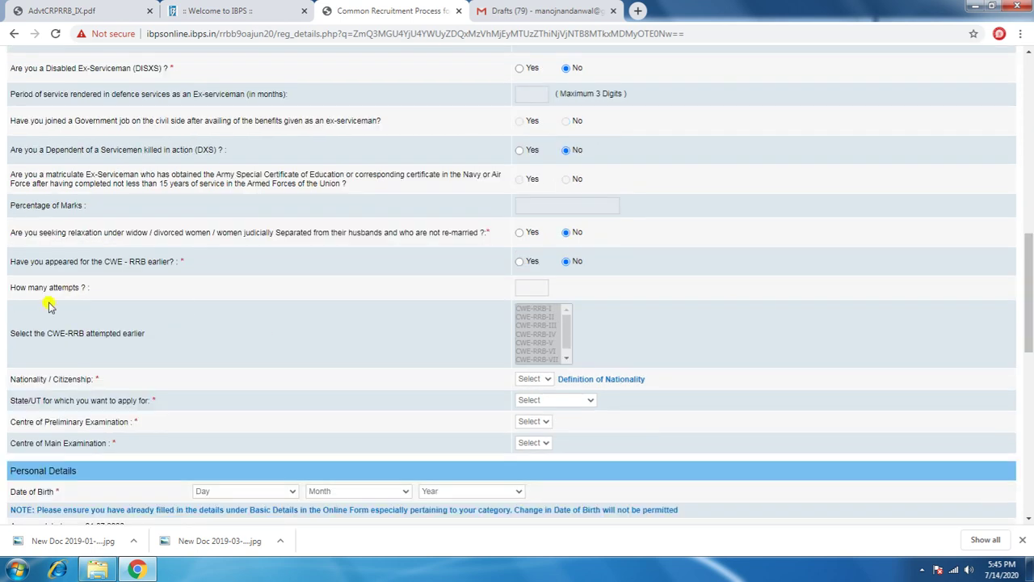
Step: Set nationality to Indian
{"action": "scroll", "coordinate": [75, 317], "scroll_direction": "down", "scroll_amount": 1}
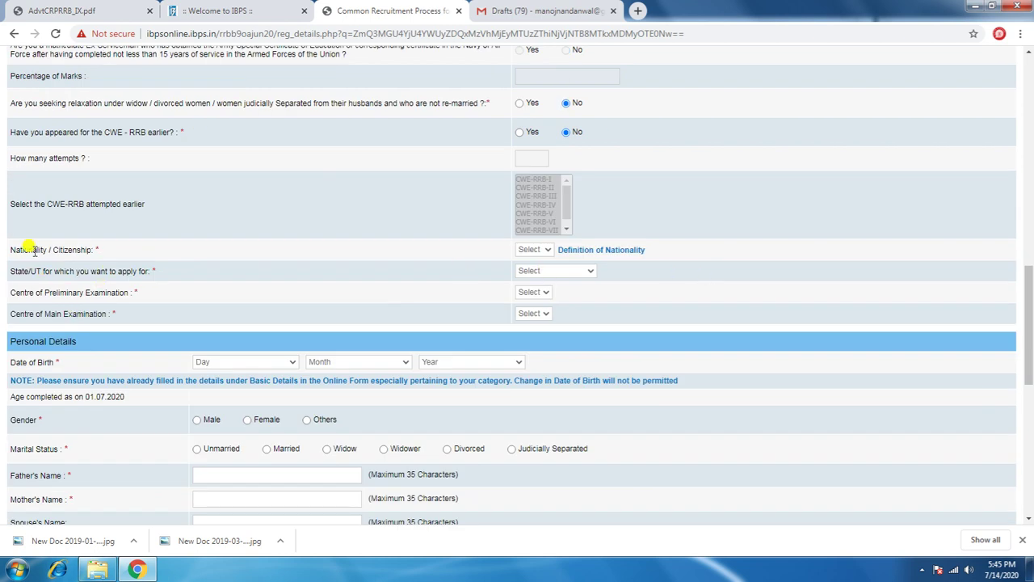
{"action": "left_click", "coordinate": [533, 249]}
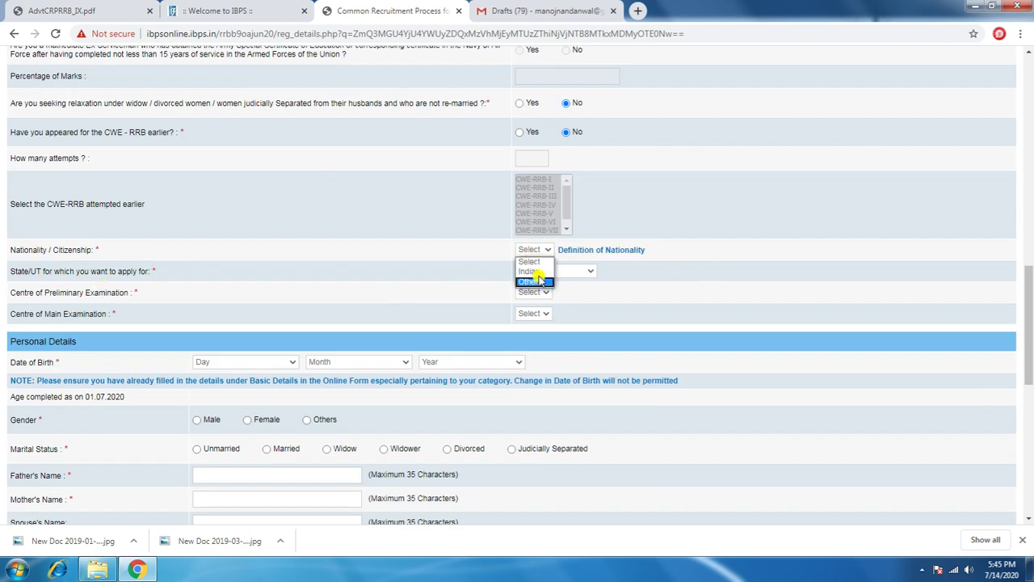
{"action": "left_click", "coordinate": [536, 273]}
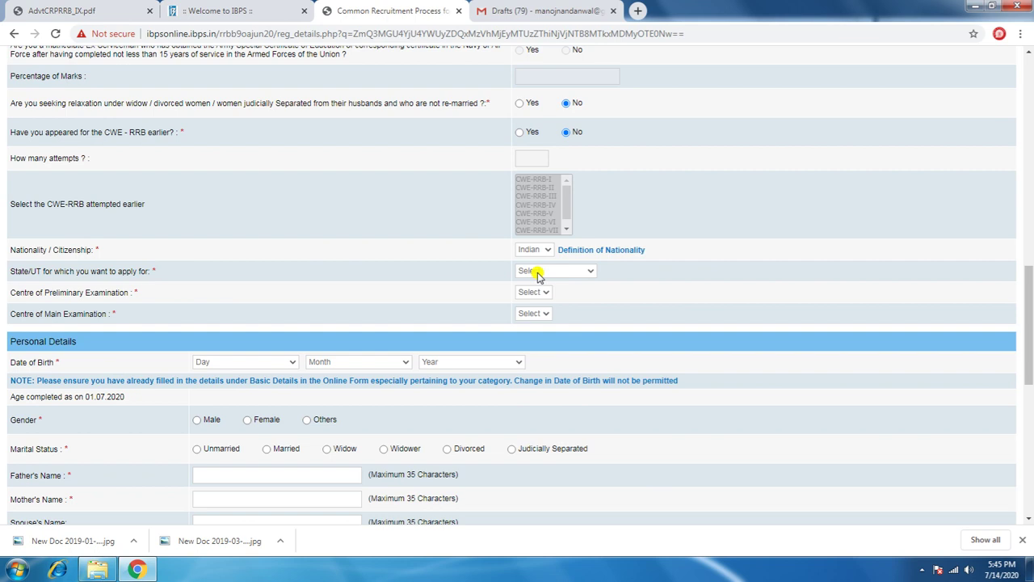
{"action": "left_click", "coordinate": [538, 273]}
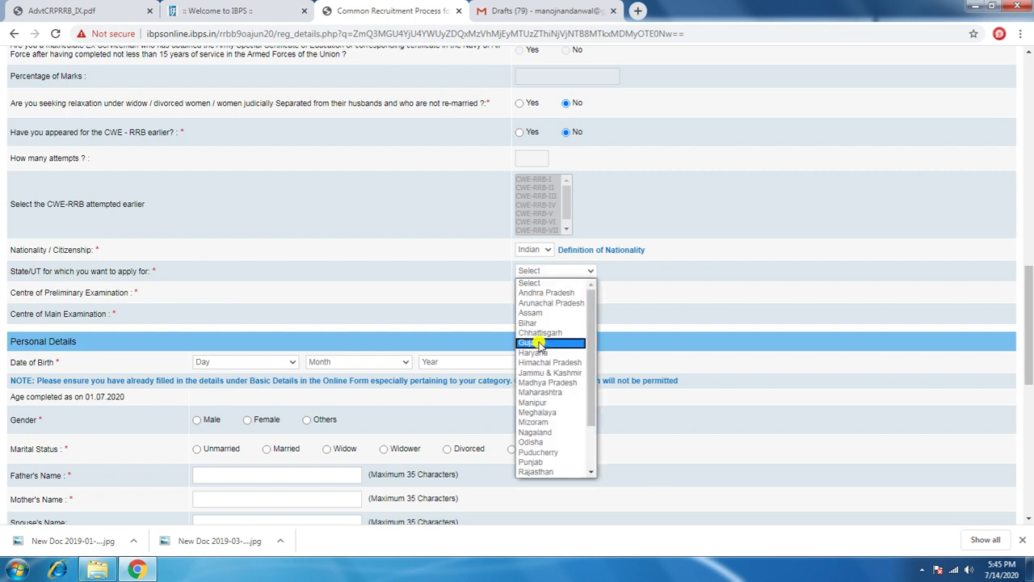
{"action": "scroll", "coordinate": [540, 345], "scroll_direction": "down", "scroll_amount": 2}
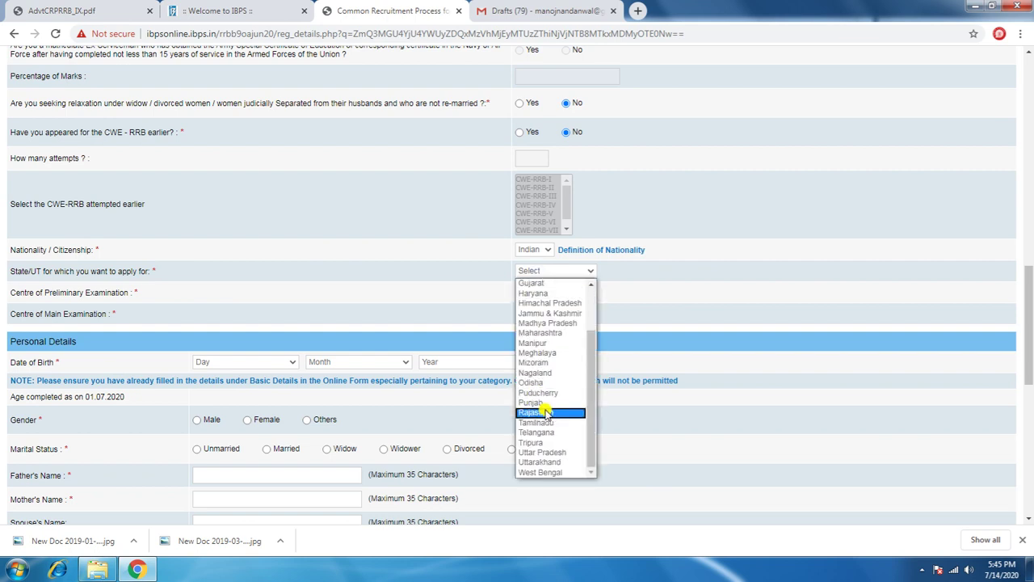
{"action": "left_click", "coordinate": [672, 149]}
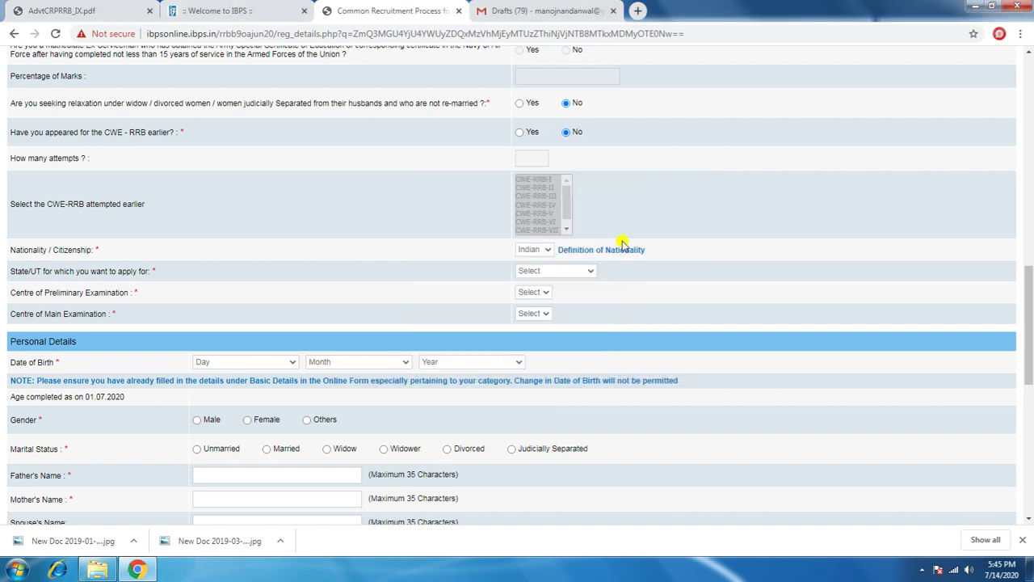
Step: Choose Rajasthan as the state, Alwar as preliminary centre and Jaipur as main centre
{"action": "left_click", "coordinate": [532, 293]}
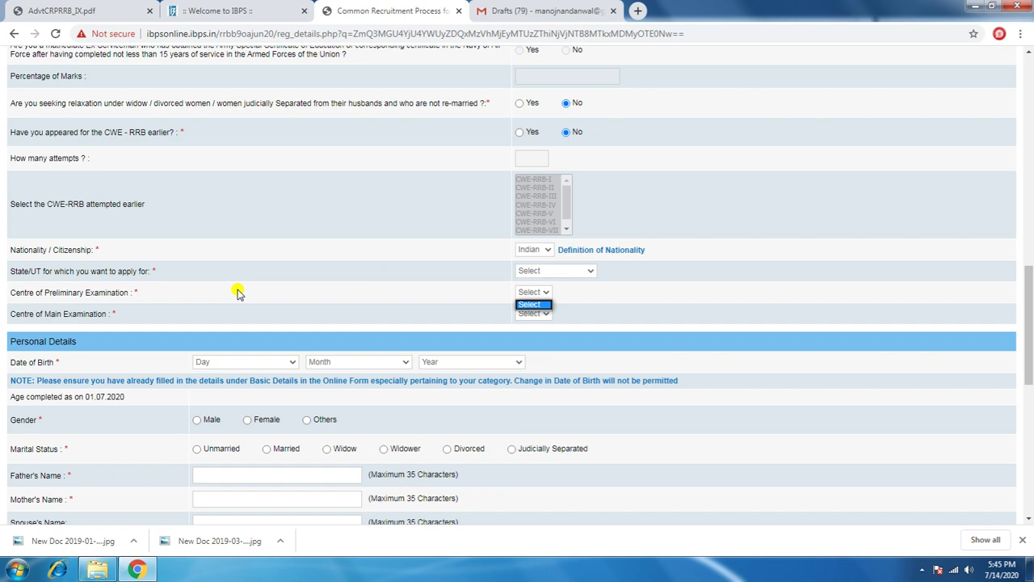
{"action": "left_click", "coordinate": [541, 294]}
{"action": "left_click", "coordinate": [541, 293]}
{"action": "left_click", "coordinate": [541, 294]}
{"action": "left_click", "coordinate": [541, 294]}
{"action": "left_click", "coordinate": [544, 271]}
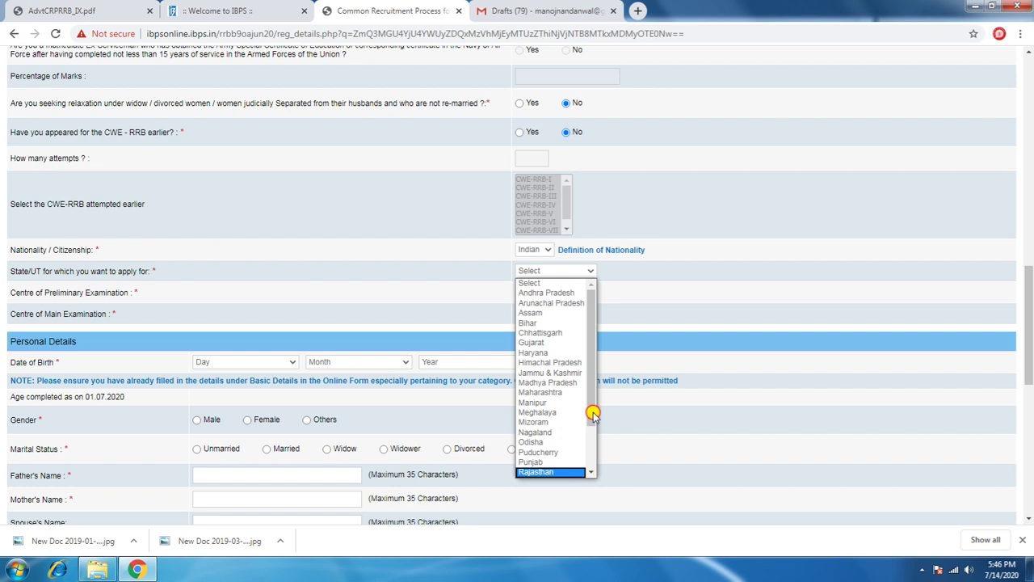
{"action": "left_click", "coordinate": [590, 453]}
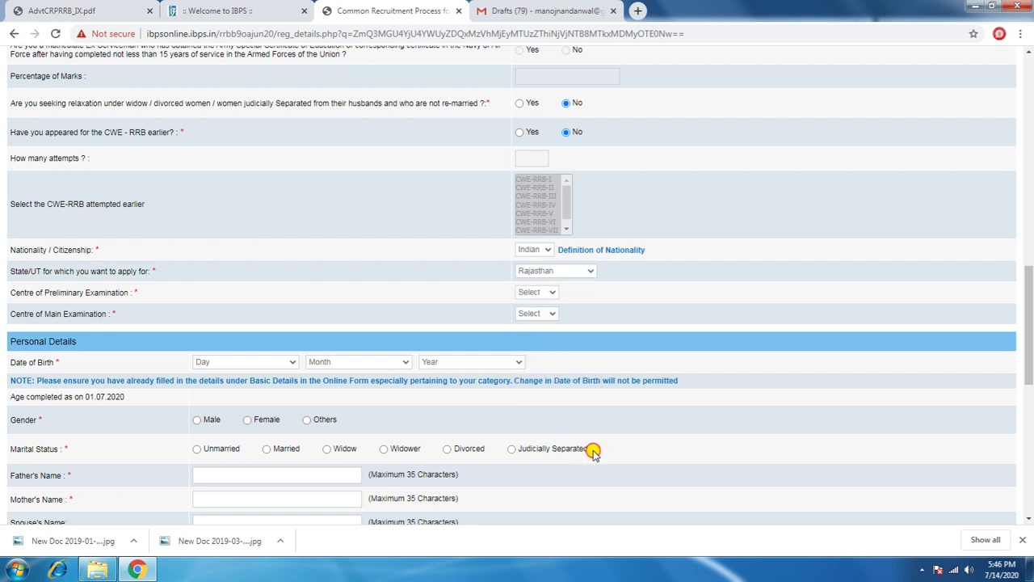
{"action": "left_click", "coordinate": [548, 292]}
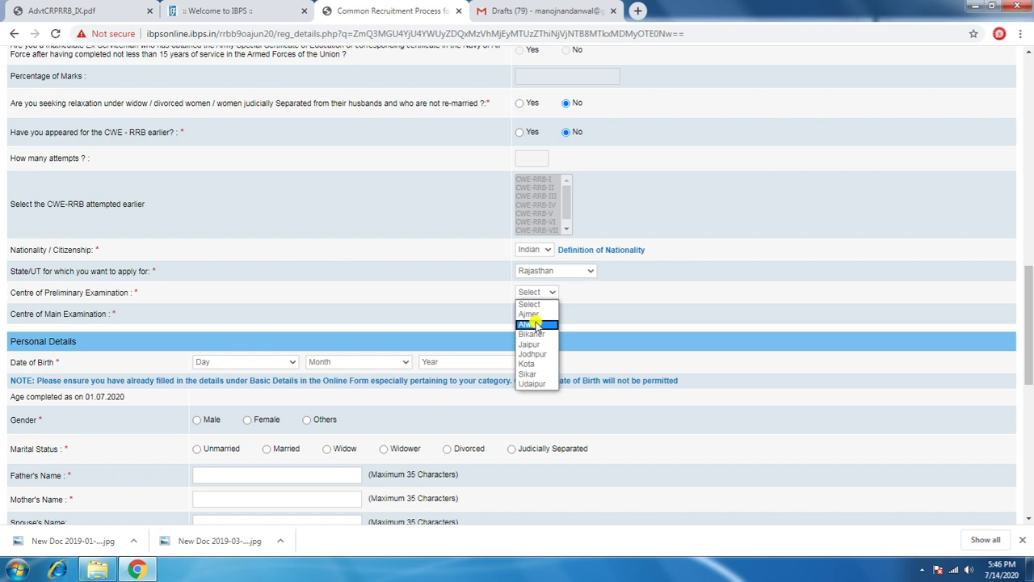
{"action": "left_click", "coordinate": [537, 324]}
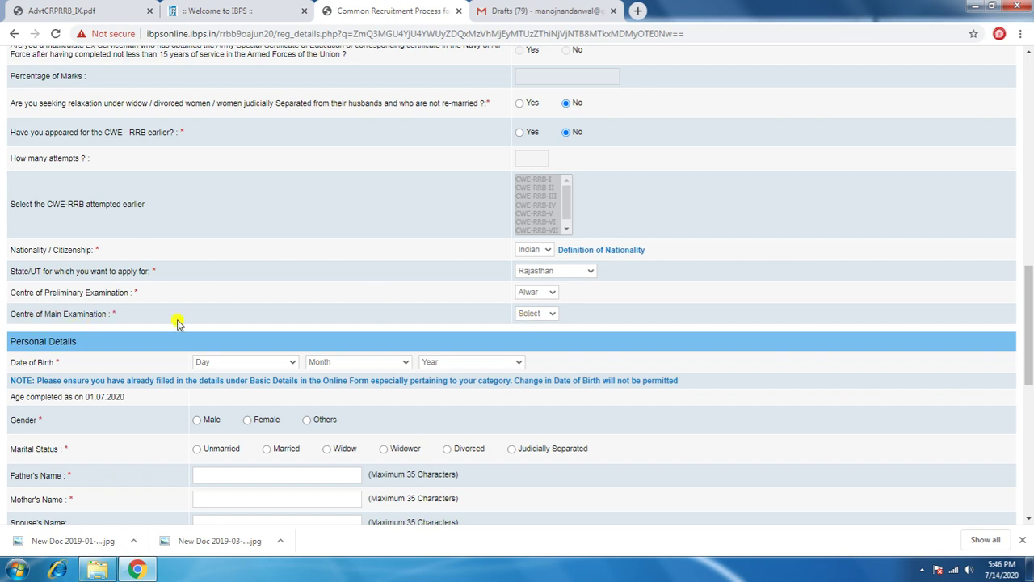
{"action": "left_click", "coordinate": [515, 313]}
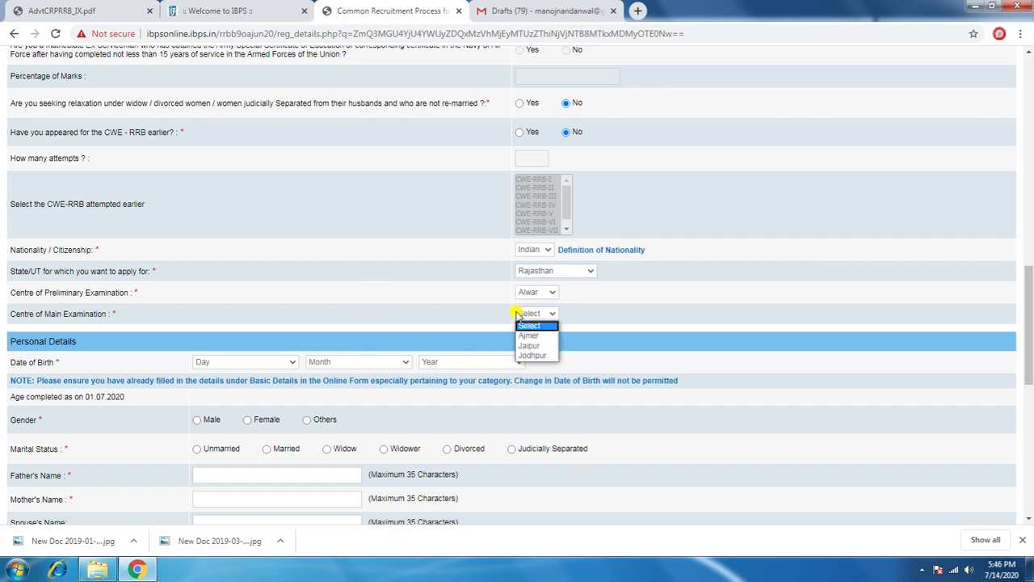
{"action": "left_click", "coordinate": [540, 347]}
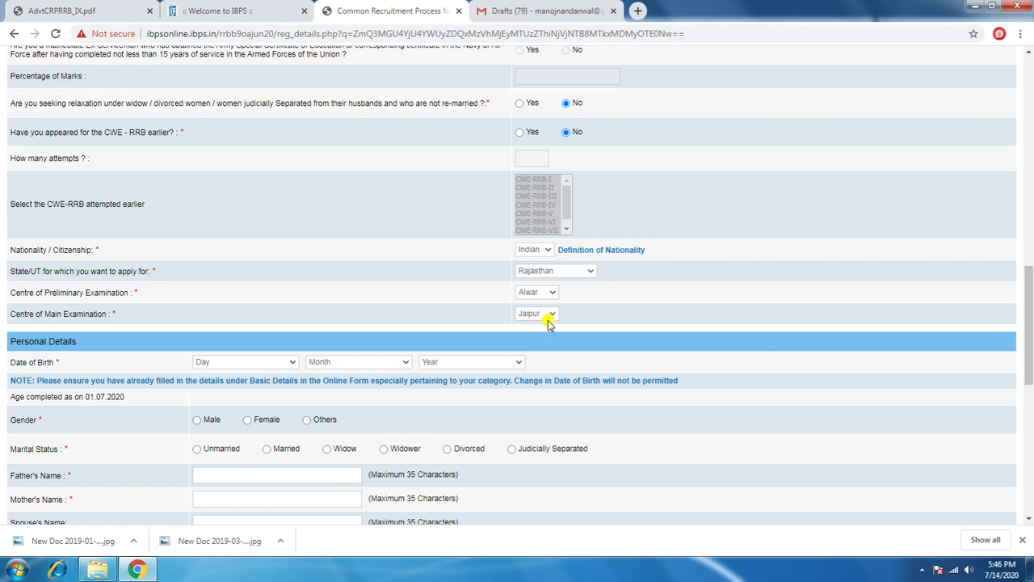
{"action": "left_click", "coordinate": [237, 362]}
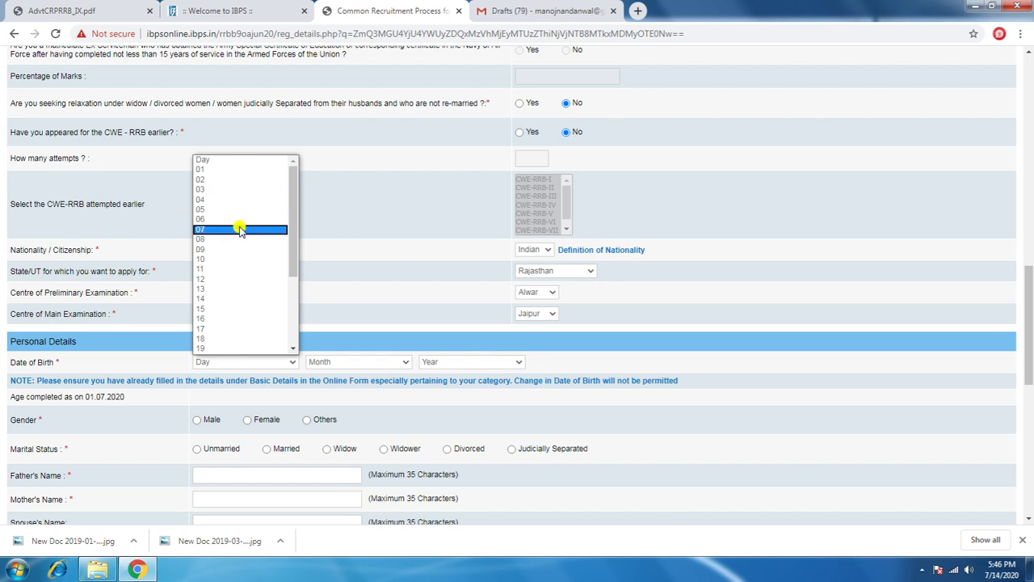
{"action": "left_click", "coordinate": [231, 298]}
{"action": "left_click", "coordinate": [401, 363]}
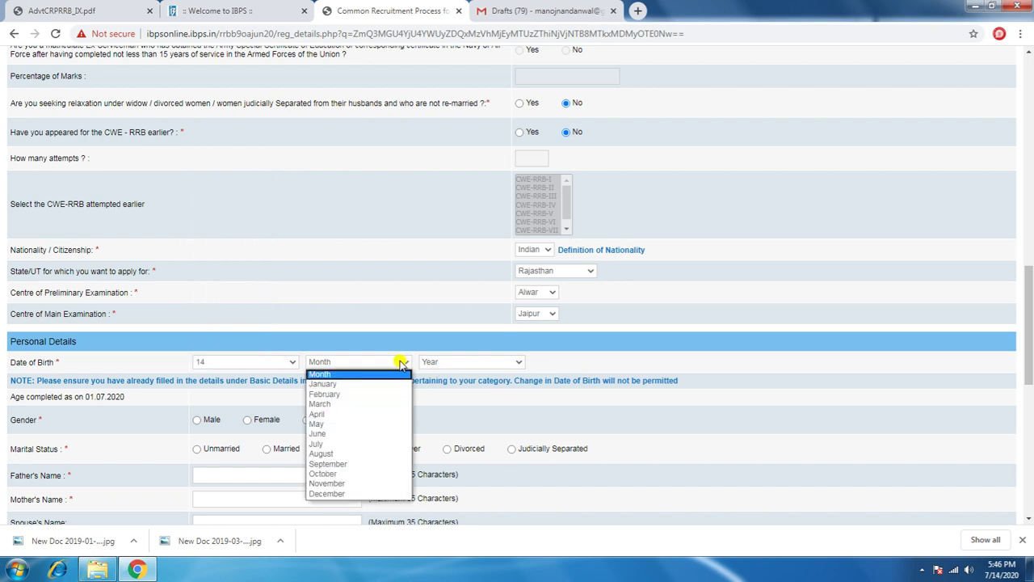
{"action": "left_click", "coordinate": [328, 433]}
{"action": "left_click", "coordinate": [518, 363]}
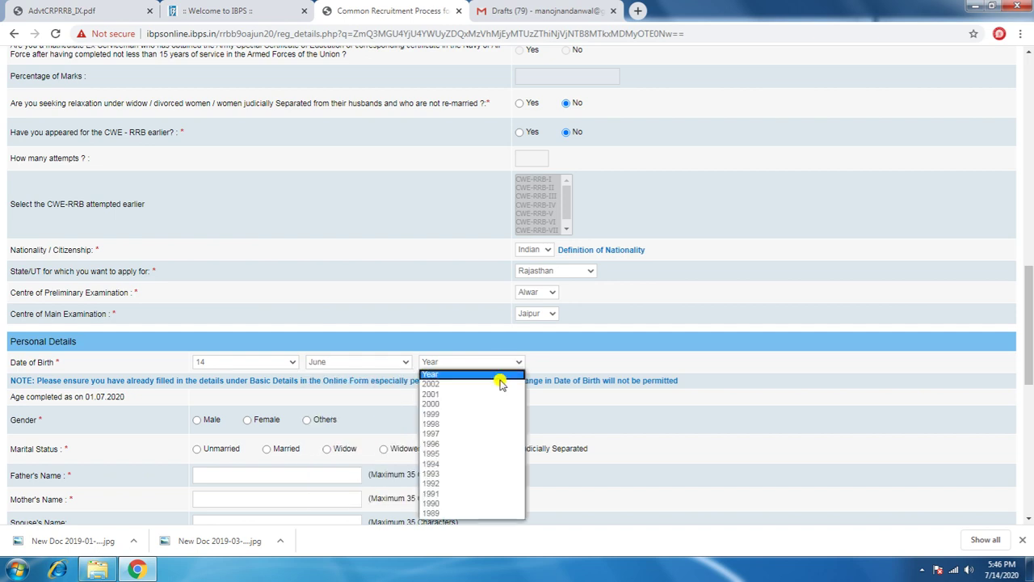
{"action": "left_click", "coordinate": [467, 453]}
{"action": "scroll", "coordinate": [458, 440], "scroll_direction": "down", "scroll_amount": 2}
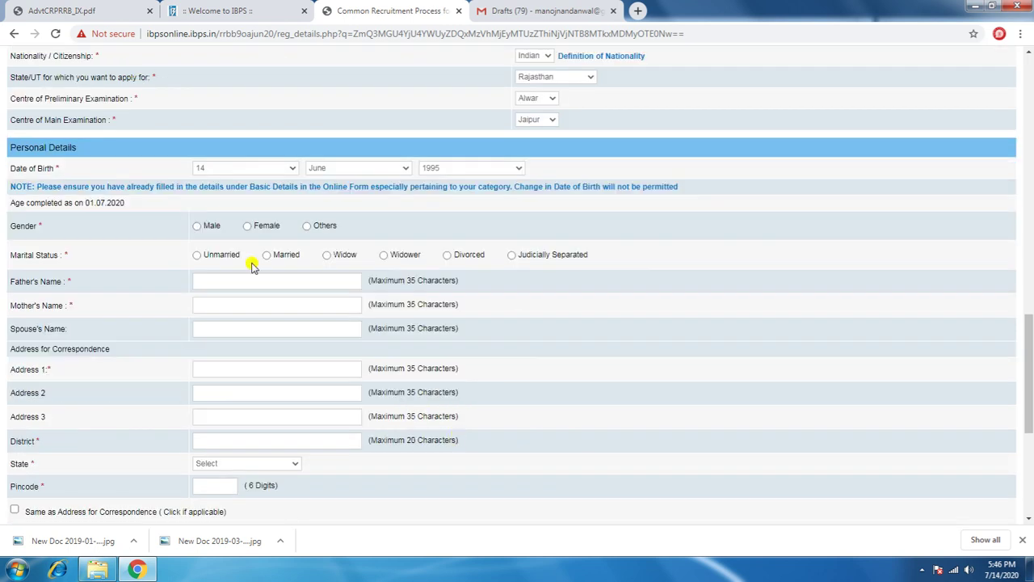
Step: Set gender to Male and marital status to Unmarried
{"action": "left_click", "coordinate": [206, 228]}
{"action": "left_click", "coordinate": [199, 256]}
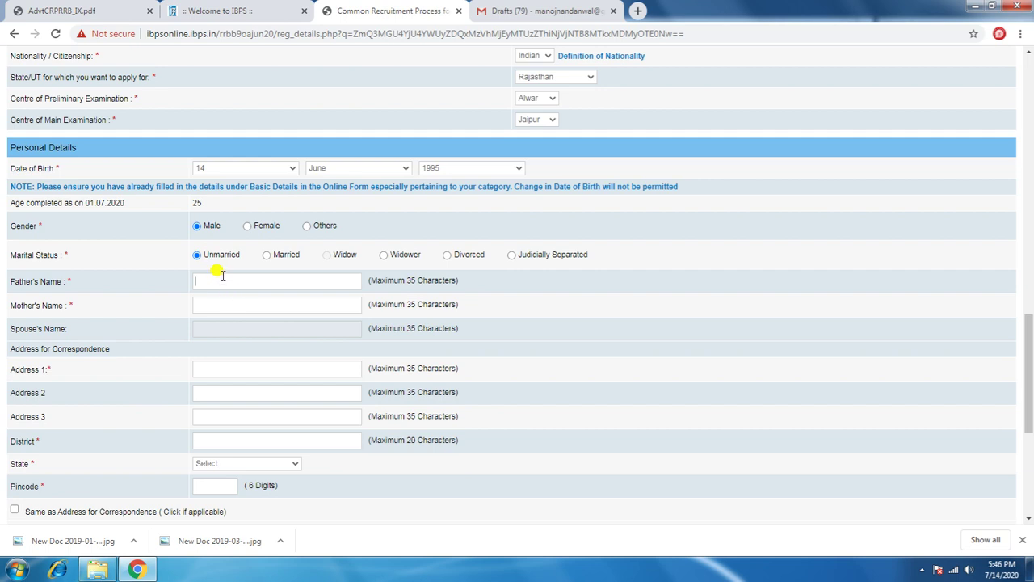
{"action": "left_click", "coordinate": [216, 282]}
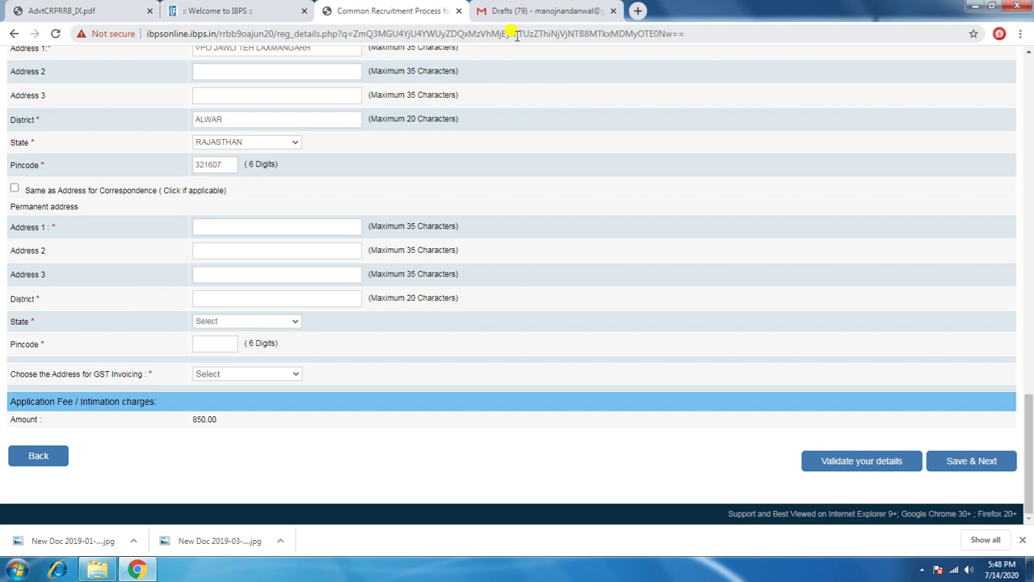
Step: Tick 'Same as Address for Correspondence' and select Permanent Address for GST invoicing
{"action": "left_click", "coordinate": [14, 190]}
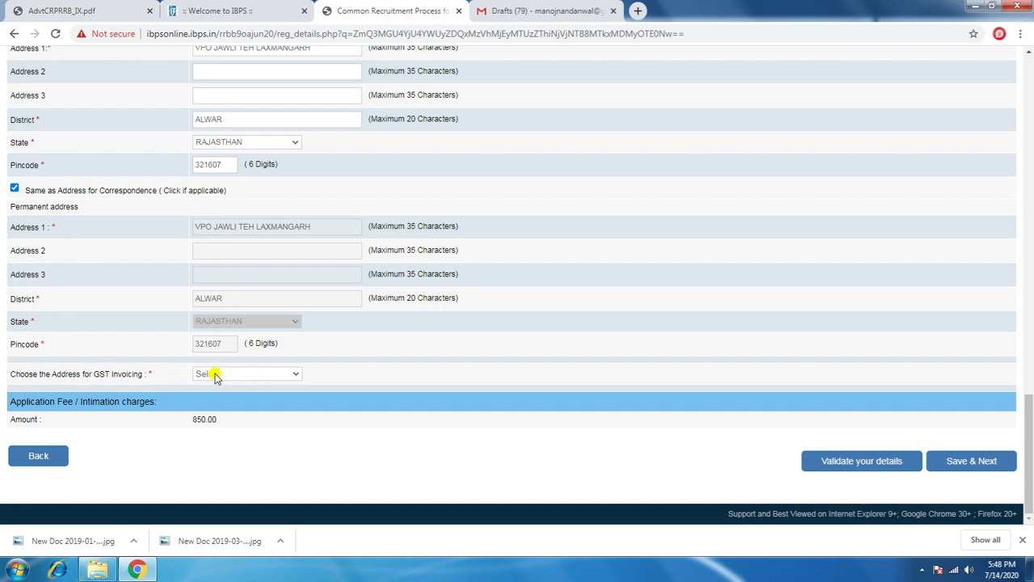
{"action": "left_click", "coordinate": [216, 378]}
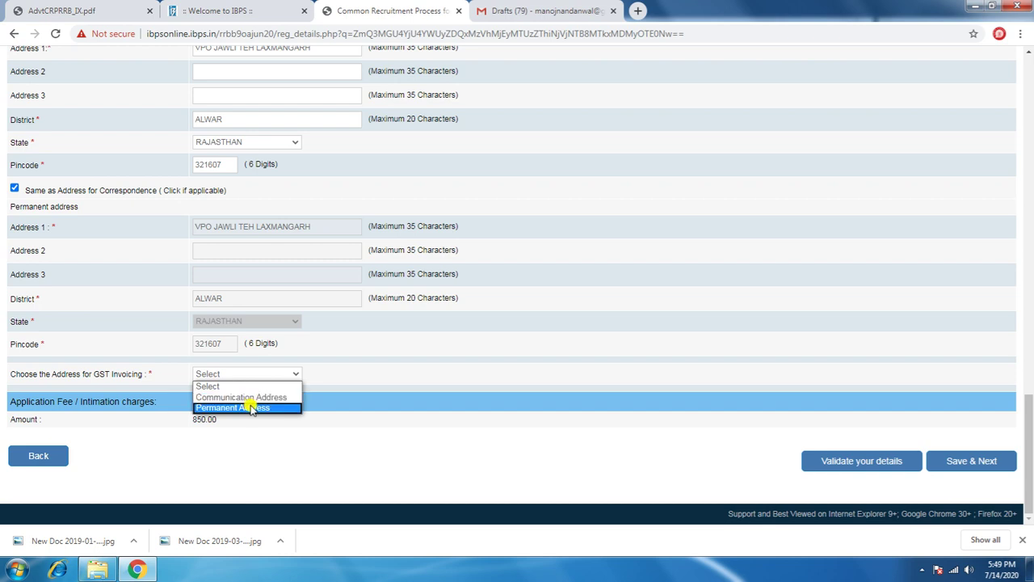
{"action": "left_click", "coordinate": [252, 408]}
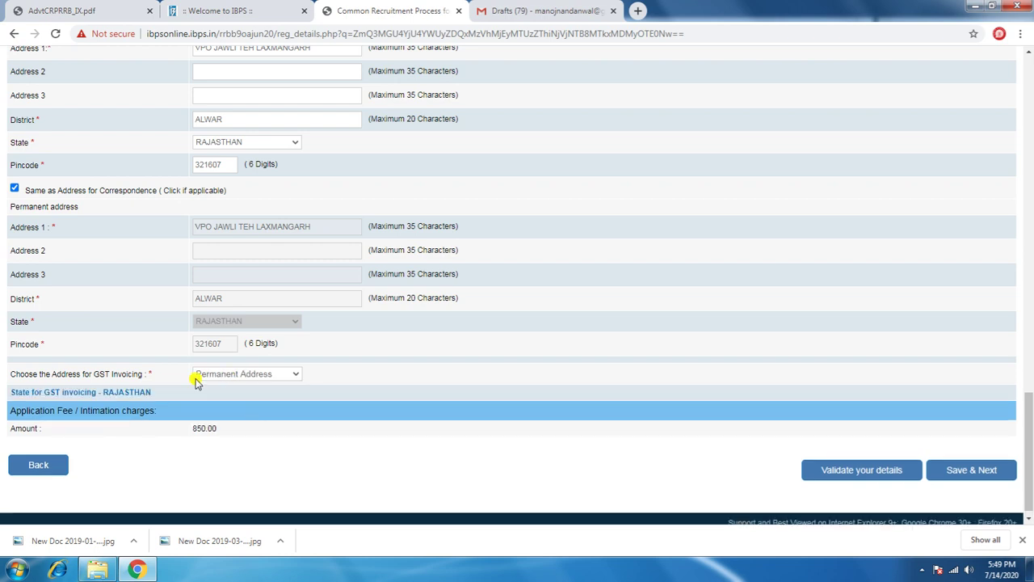
Step: Validate the form and answer No to the 1984-riots question it flagged
{"action": "left_click", "coordinate": [877, 477]}
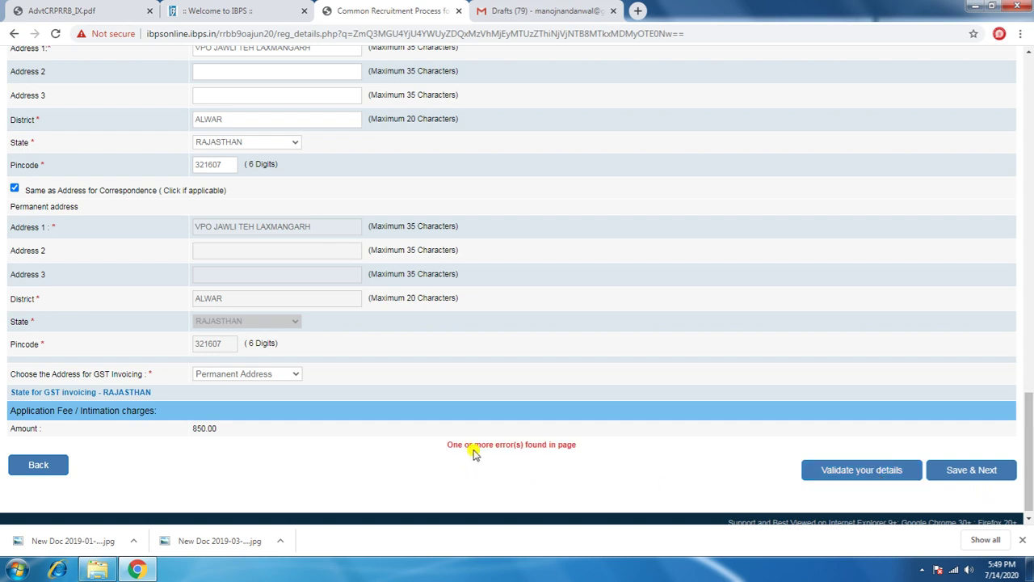
{"action": "scroll", "coordinate": [538, 447], "scroll_direction": "up", "scroll_amount": 2}
{"action": "scroll", "coordinate": [538, 447], "scroll_direction": "up", "scroll_amount": 6}
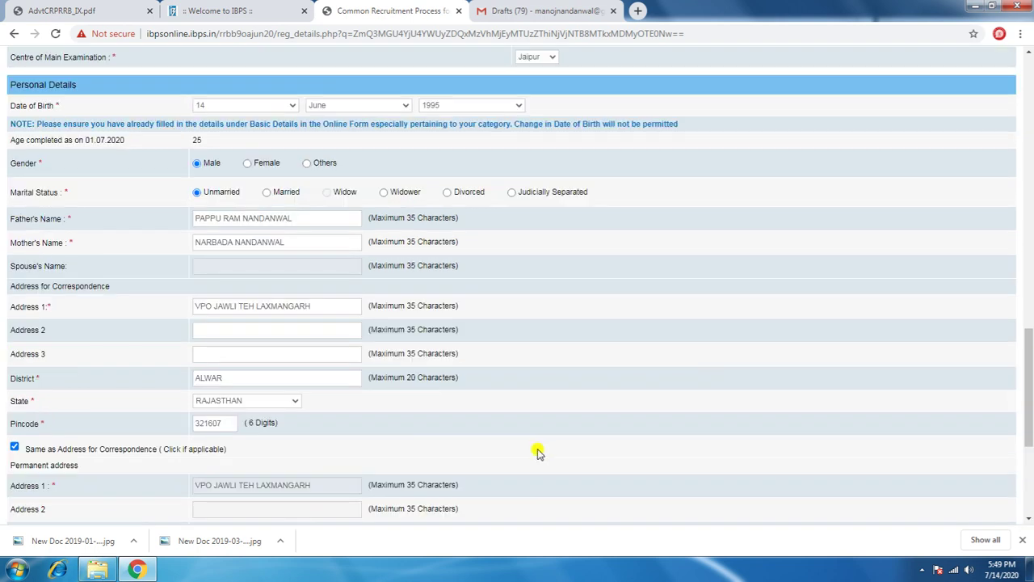
{"action": "scroll", "coordinate": [538, 453], "scroll_direction": "up", "scroll_amount": 4}
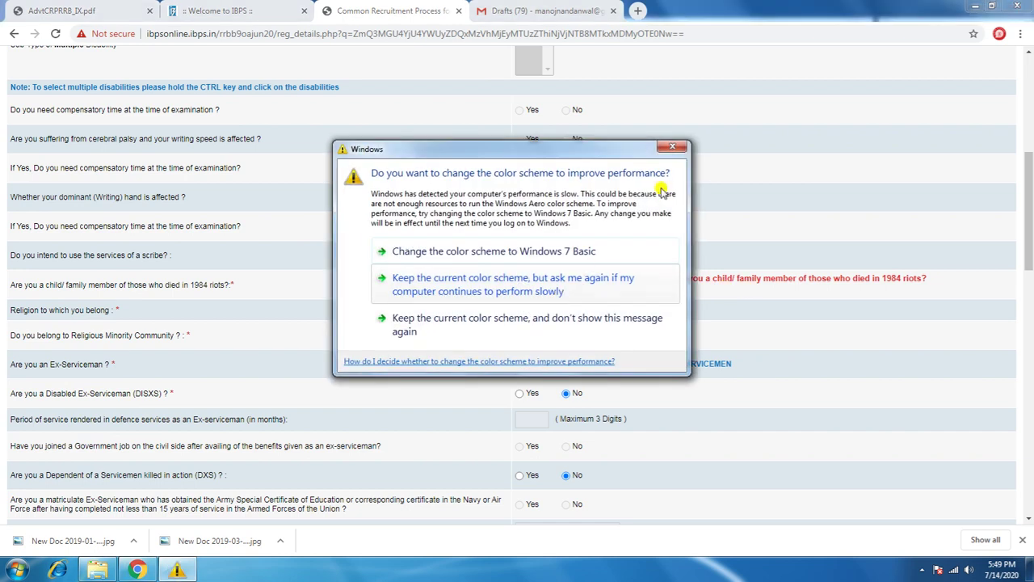
{"action": "left_click", "coordinate": [663, 148]}
{"action": "left_click", "coordinate": [566, 284]}
{"action": "scroll", "coordinate": [570, 290], "scroll_direction": "up", "scroll_amount": 5}
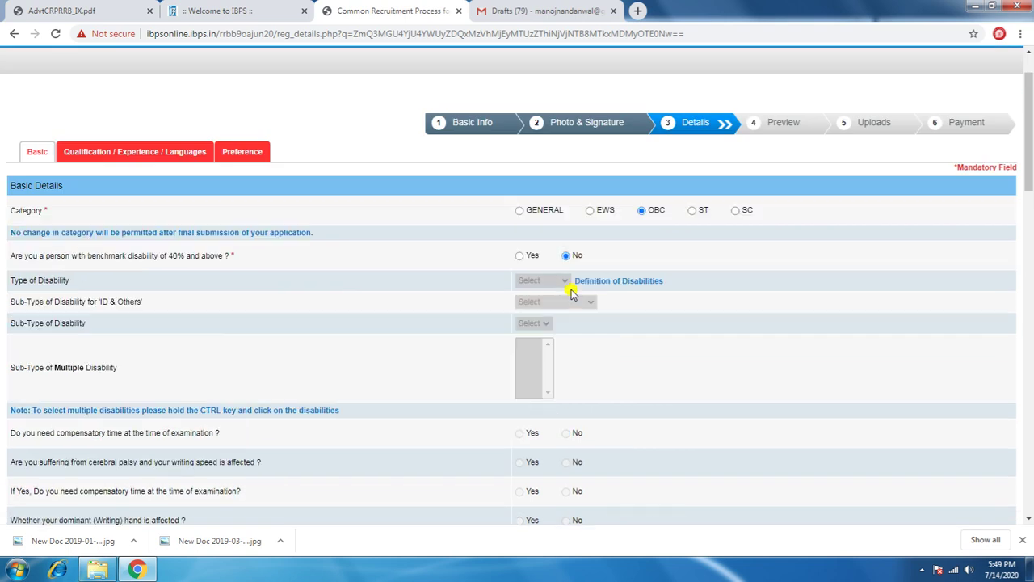
{"action": "scroll", "coordinate": [569, 290], "scroll_direction": "down", "scroll_amount": 3}
{"action": "scroll", "coordinate": [571, 293], "scroll_direction": "down", "scroll_amount": 20}
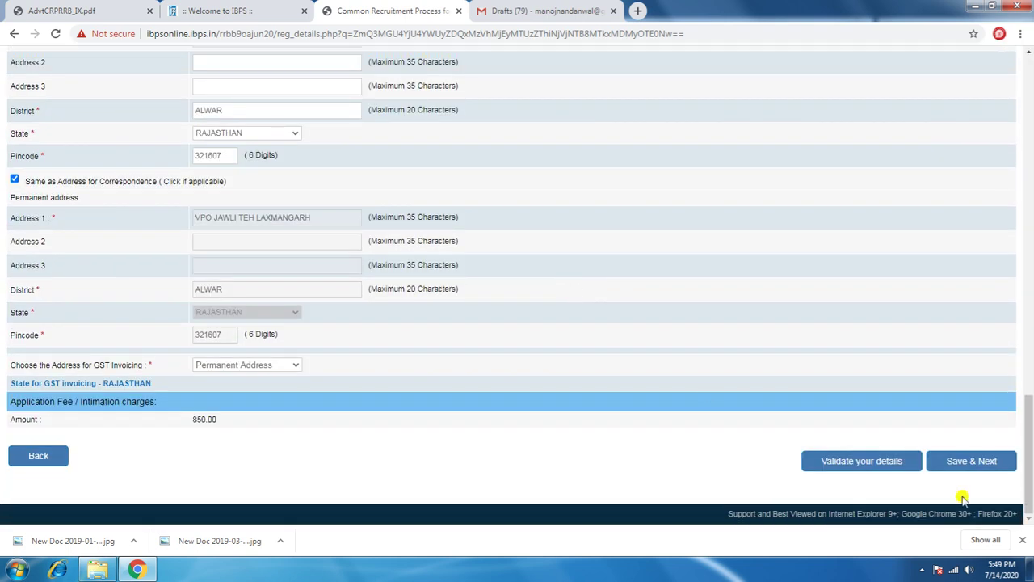
Step: Revalidate and reselect 1995 as the birth year
{"action": "left_click", "coordinate": [857, 459]}
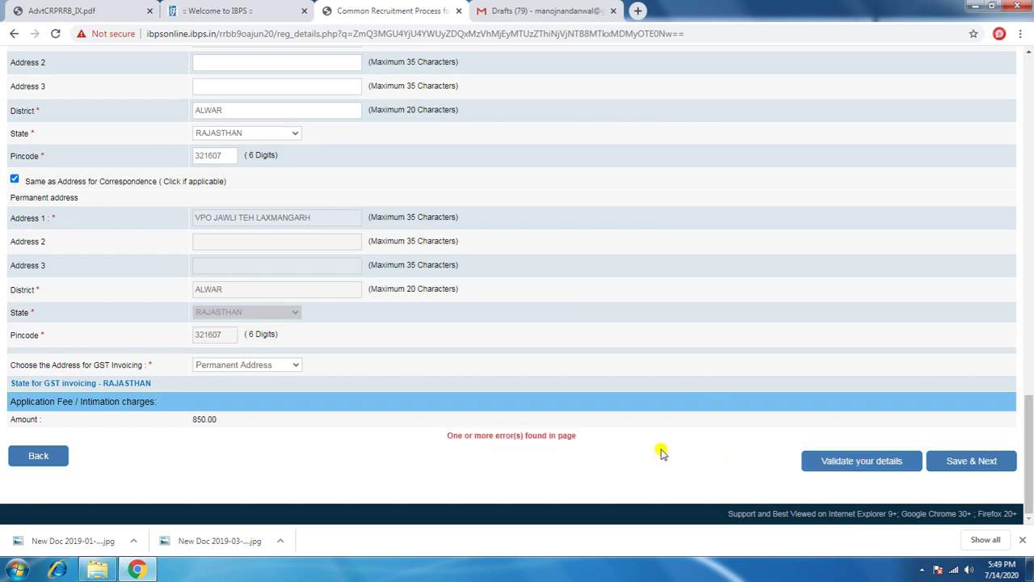
{"action": "scroll", "coordinate": [660, 452], "scroll_direction": "up", "scroll_amount": 10}
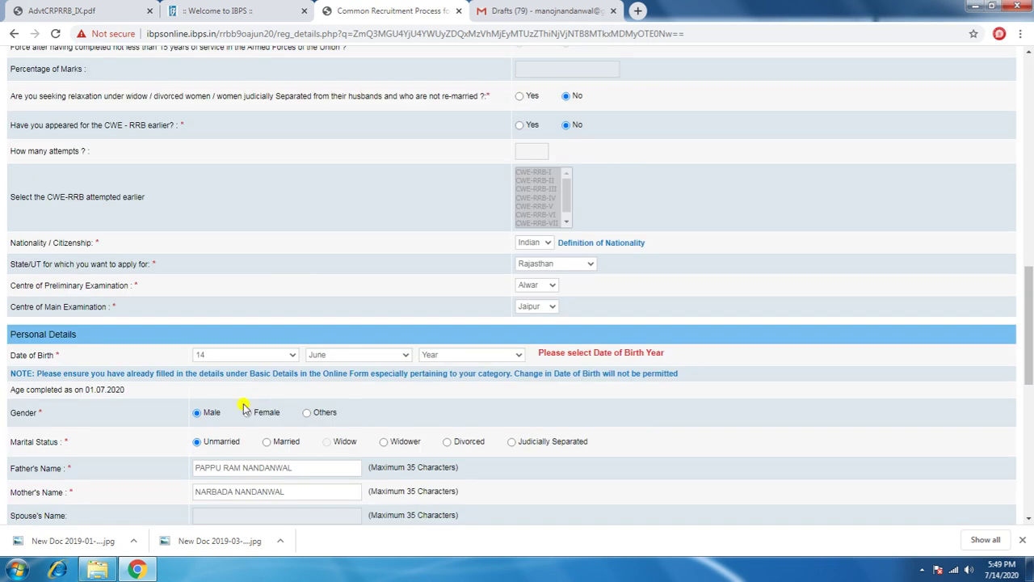
{"action": "left_click", "coordinate": [463, 357]}
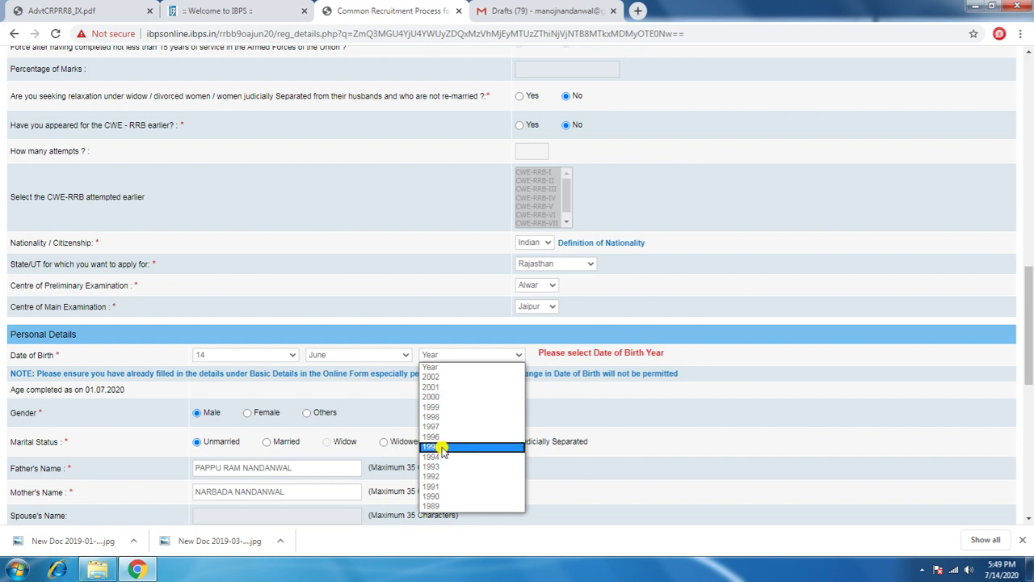
{"action": "left_click", "coordinate": [445, 447]}
{"action": "scroll", "coordinate": [446, 449], "scroll_direction": "down", "scroll_amount": 4}
{"action": "scroll", "coordinate": [446, 449], "scroll_direction": "down", "scroll_amount": 3}
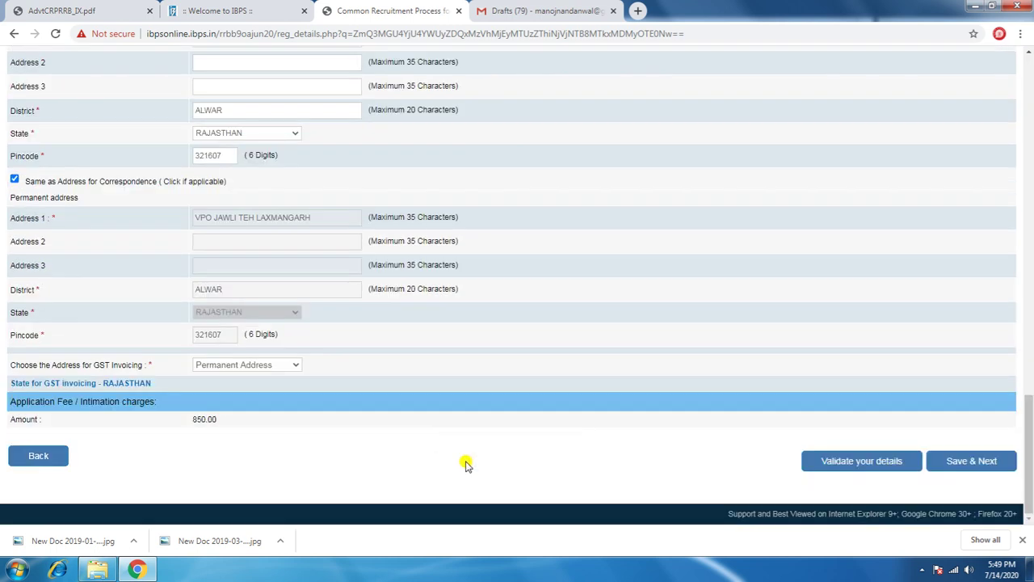
Step: Save the personal details and select Arts as the graduation stream
{"action": "left_click", "coordinate": [986, 461]}
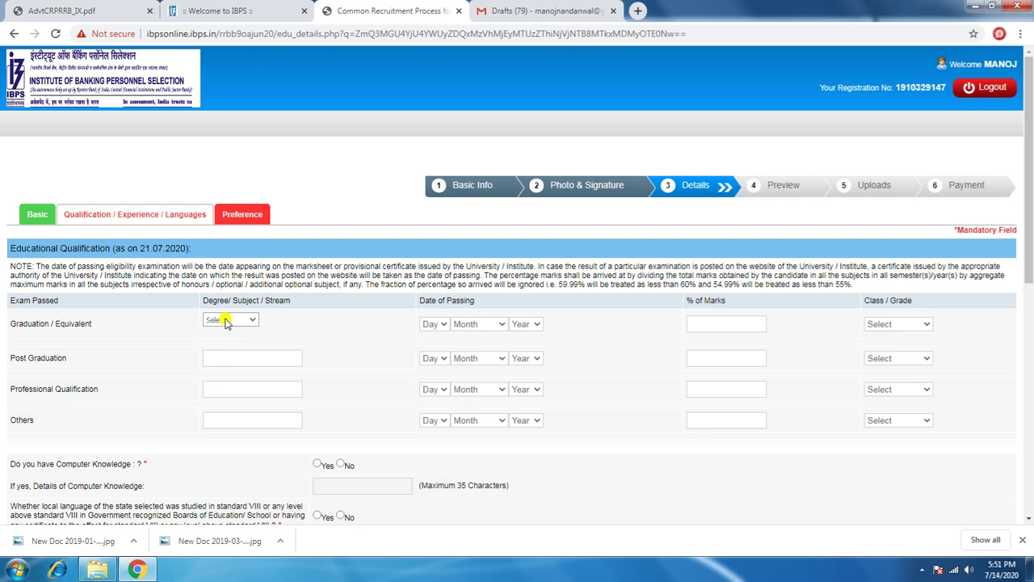
{"action": "left_click", "coordinate": [227, 322]}
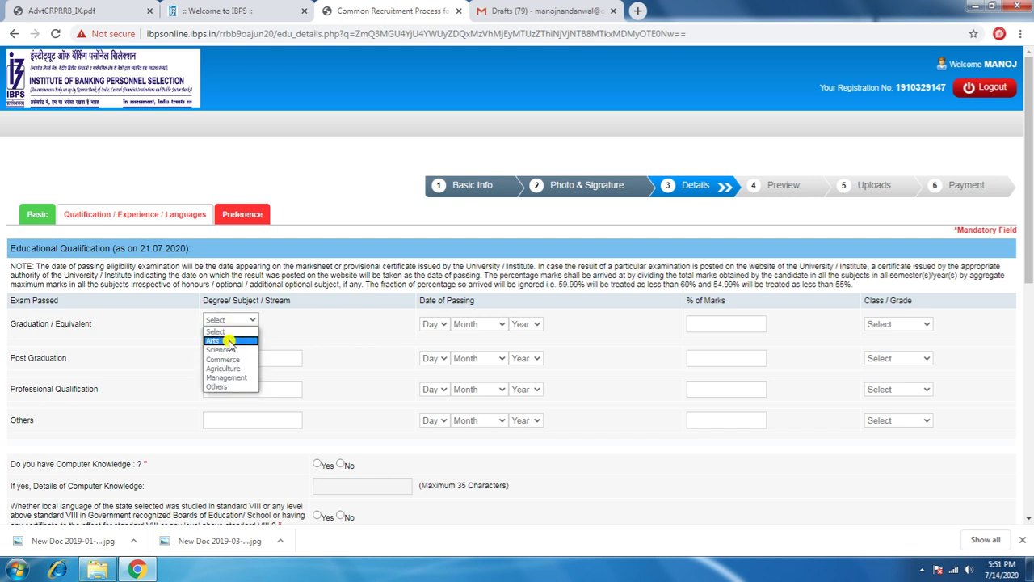
{"action": "left_click", "coordinate": [230, 345]}
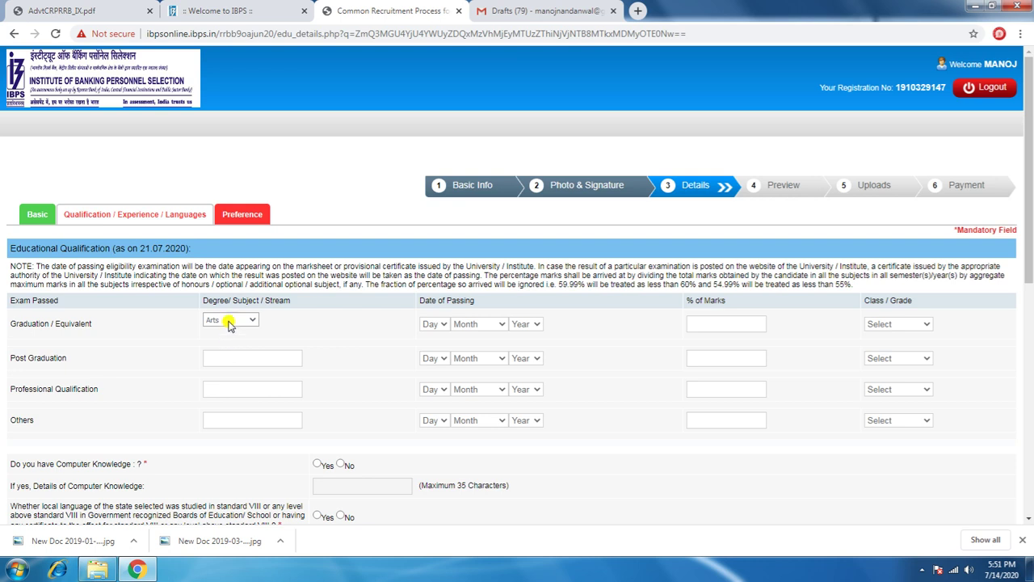
Step: Enter the graduation passing date as 10 July 2017
{"action": "left_click", "coordinate": [437, 325]}
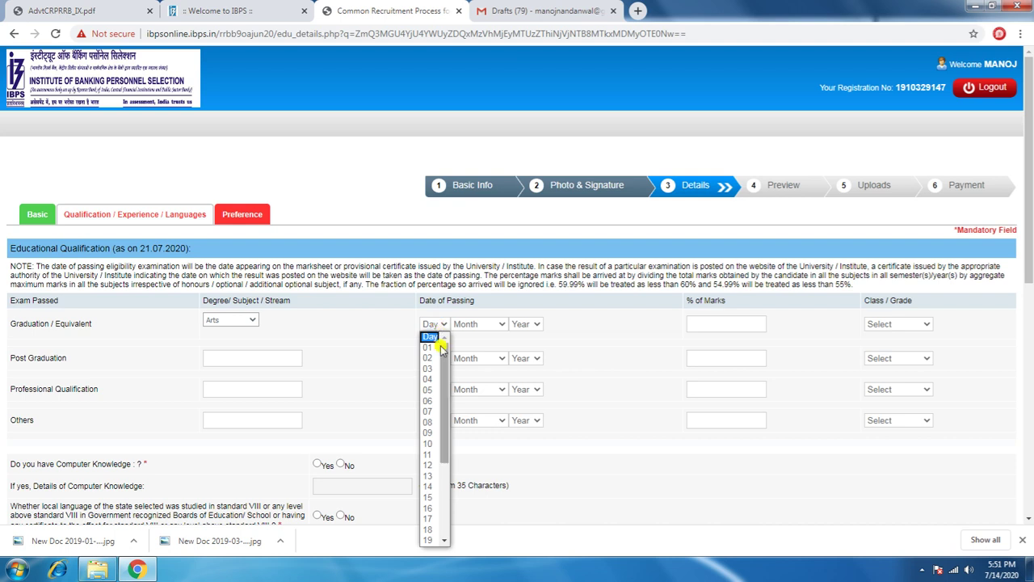
{"action": "left_click", "coordinate": [432, 440]}
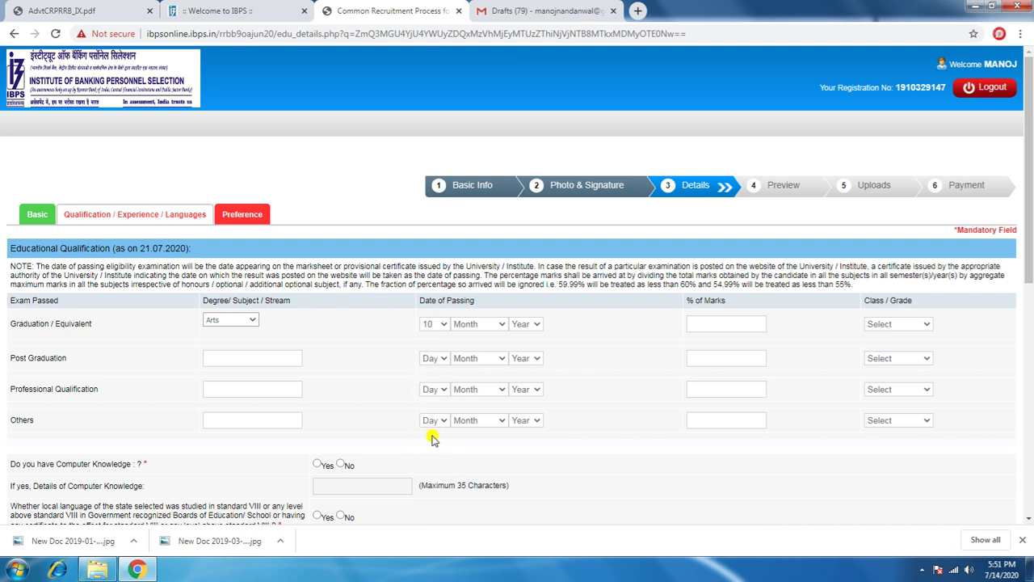
{"action": "left_click", "coordinate": [485, 324]}
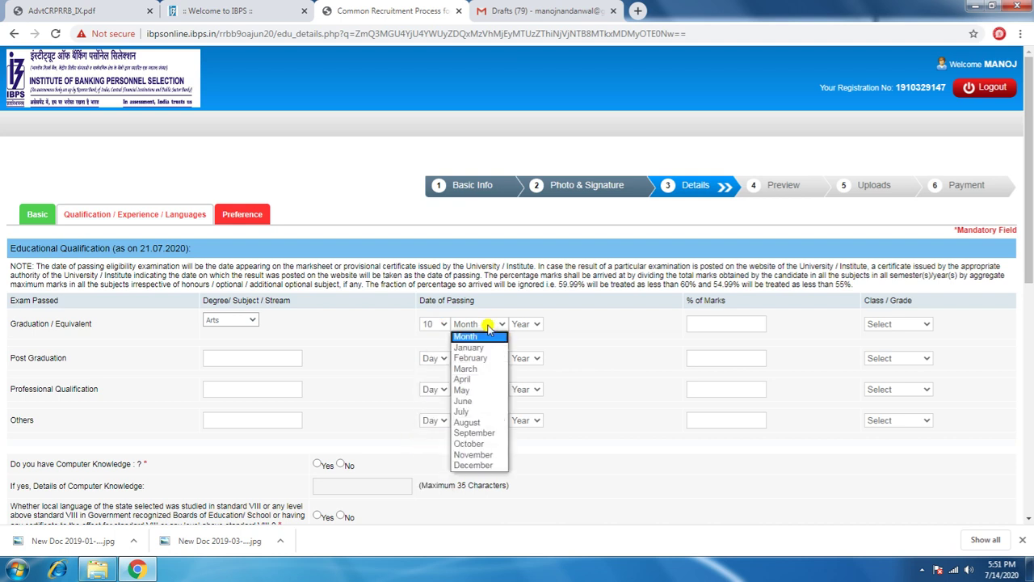
{"action": "left_click", "coordinate": [473, 411]}
{"action": "left_click", "coordinate": [521, 327]}
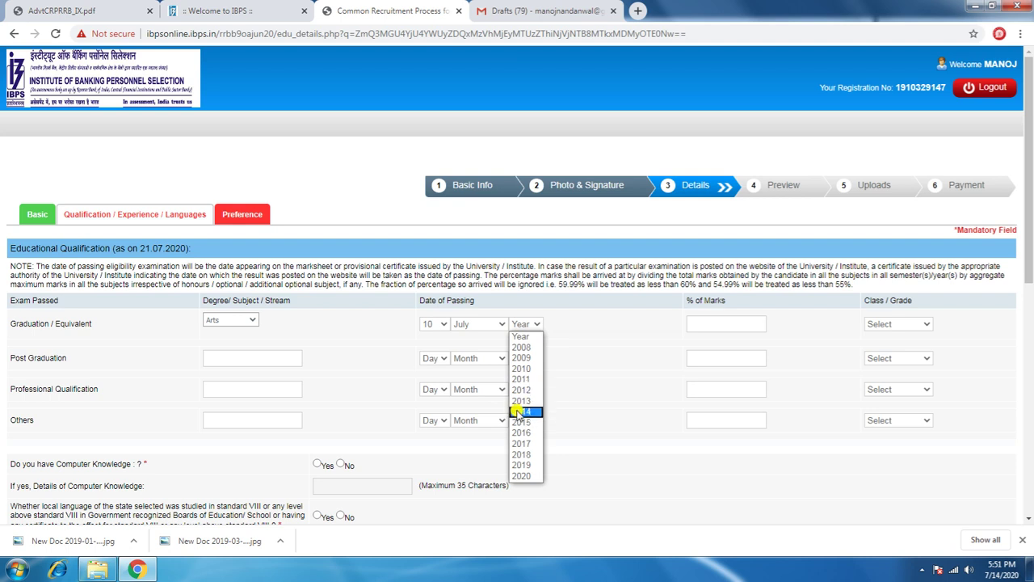
{"action": "left_click", "coordinate": [527, 444]}
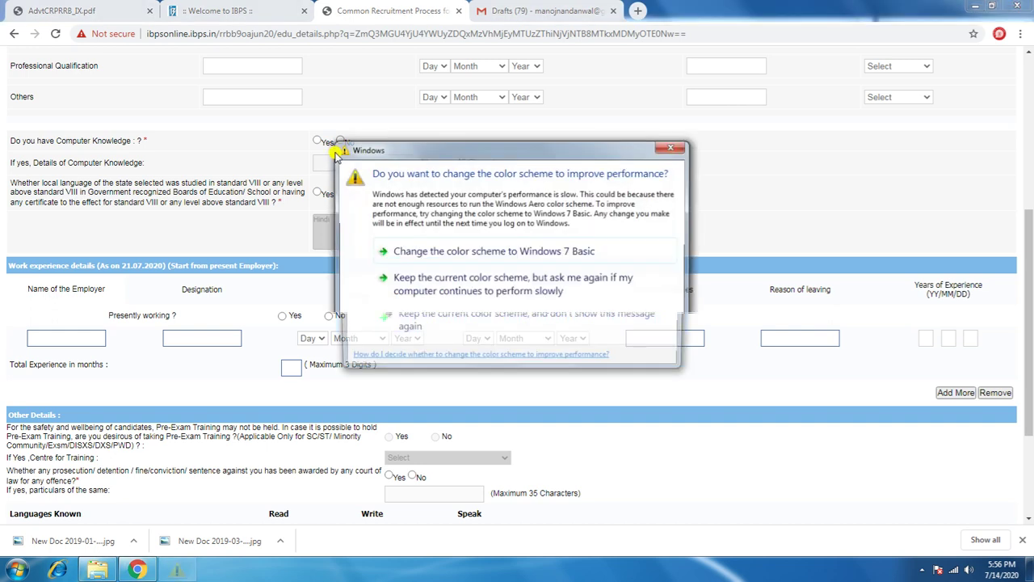
Step: Mark Yes for computer knowledge and for local-language study, selecting Hindi
{"action": "left_click", "coordinate": [687, 146]}
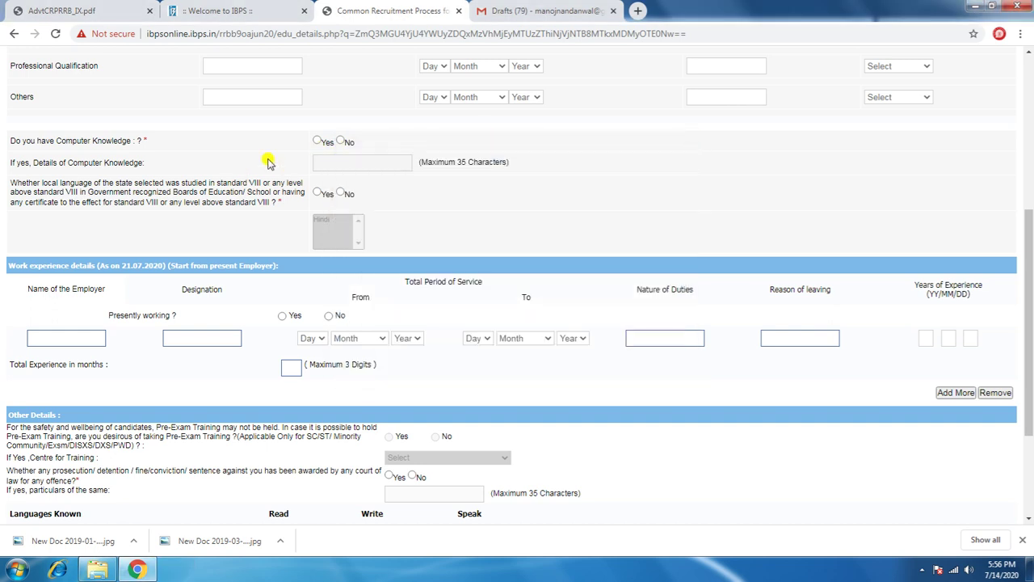
{"action": "left_click", "coordinate": [317, 142]}
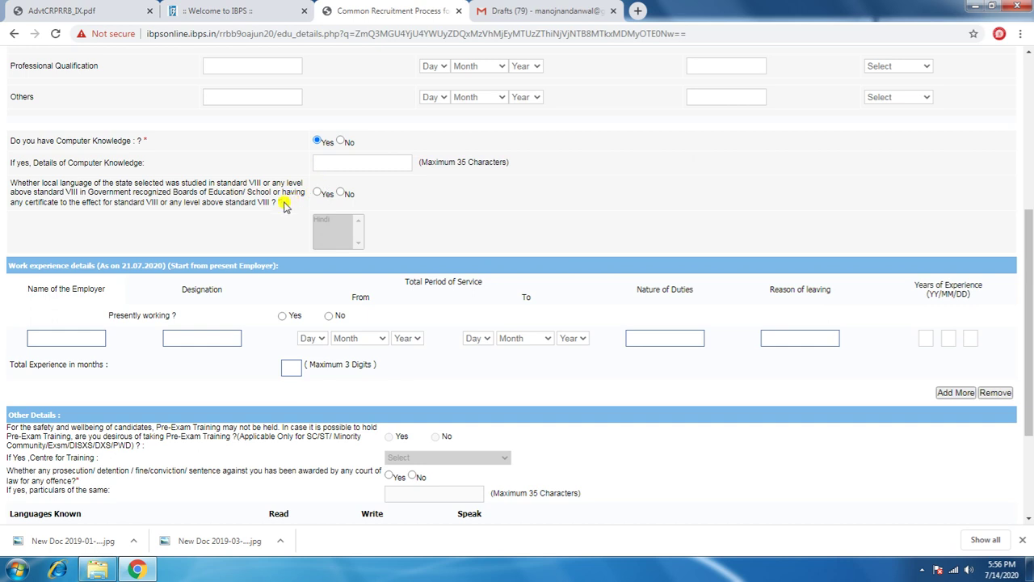
{"action": "scroll", "coordinate": [283, 204], "scroll_direction": "down", "scroll_amount": 1}
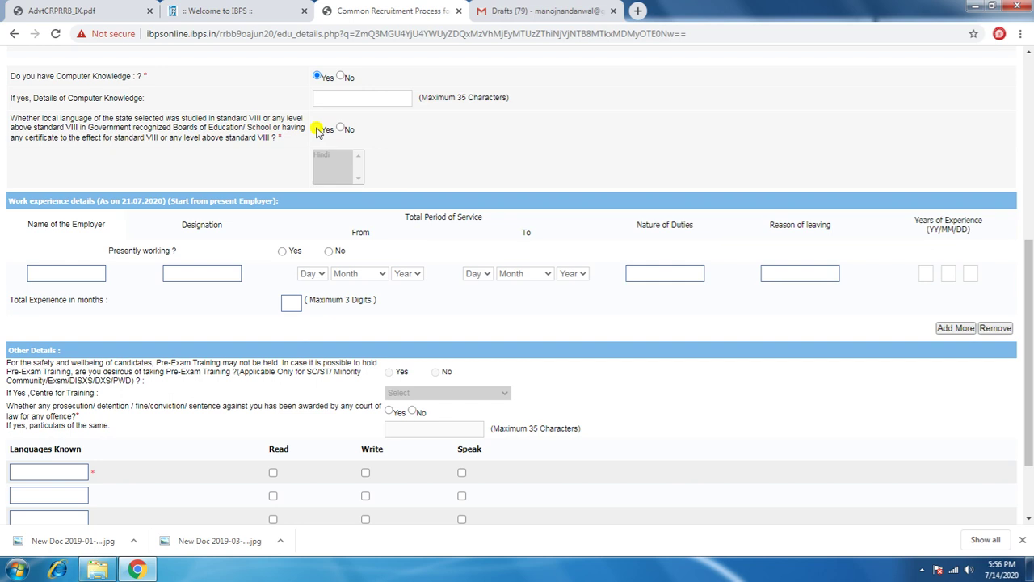
{"action": "left_click", "coordinate": [319, 131]}
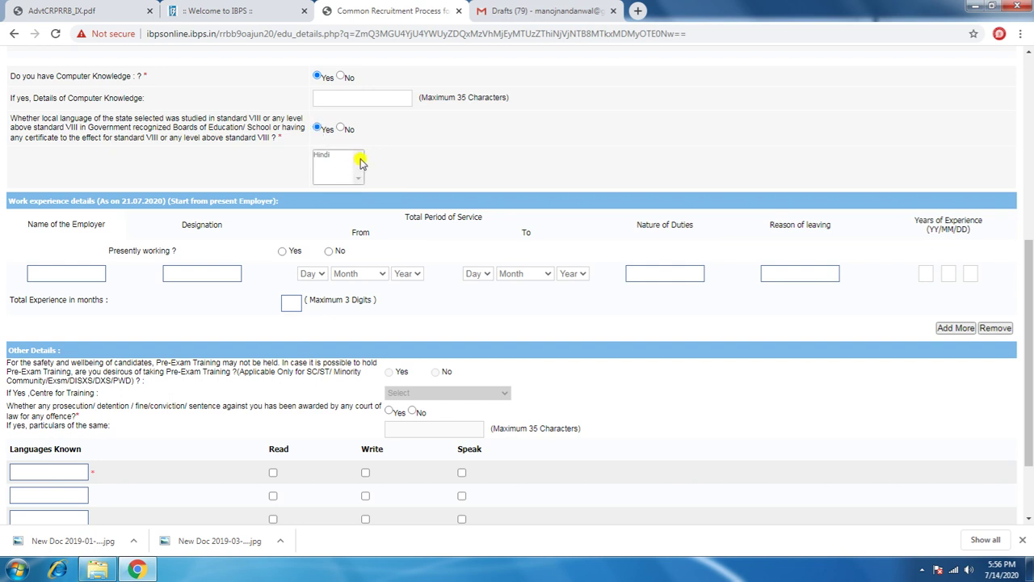
{"action": "left_click", "coordinate": [325, 155]}
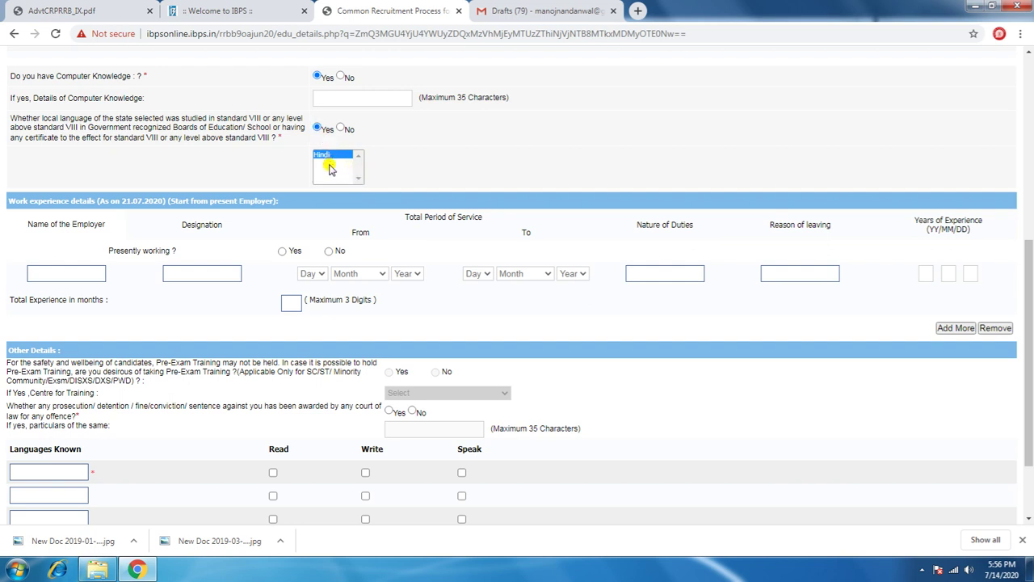
{"action": "scroll", "coordinate": [325, 178], "scroll_direction": "down", "scroll_amount": 1}
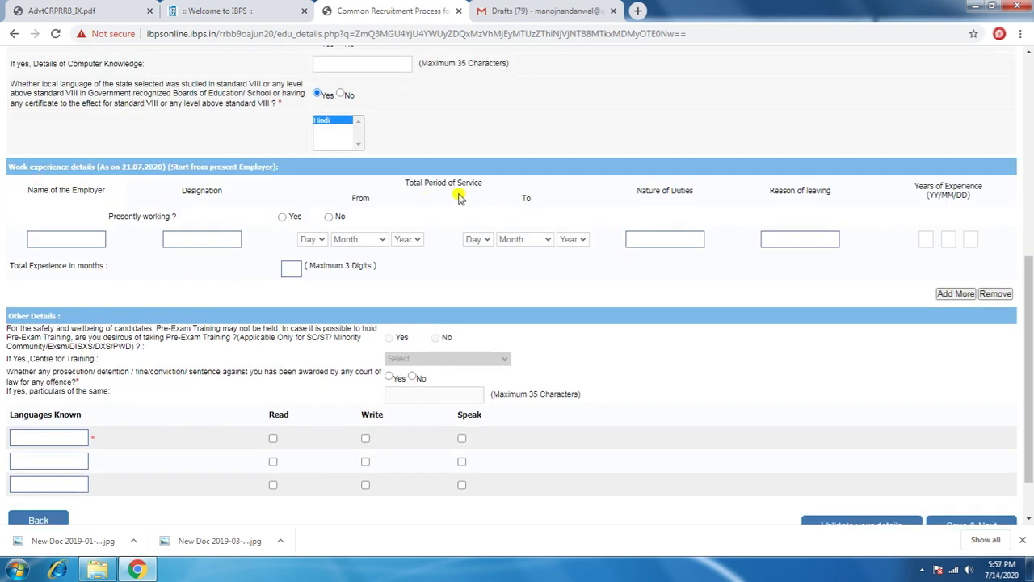
{"action": "scroll", "coordinate": [458, 198], "scroll_direction": "down", "scroll_amount": 1}
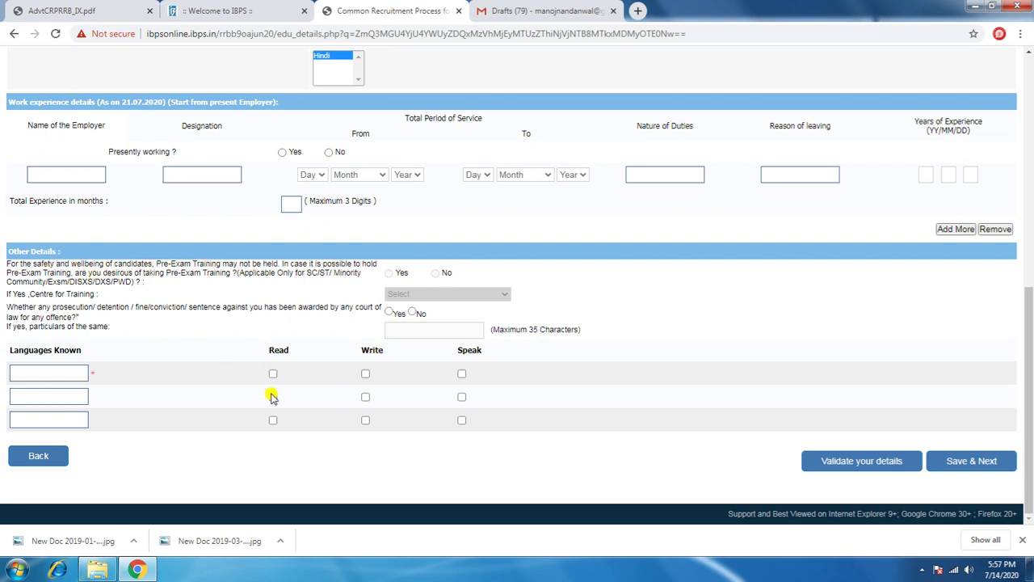
{"action": "left_click", "coordinate": [68, 372]}
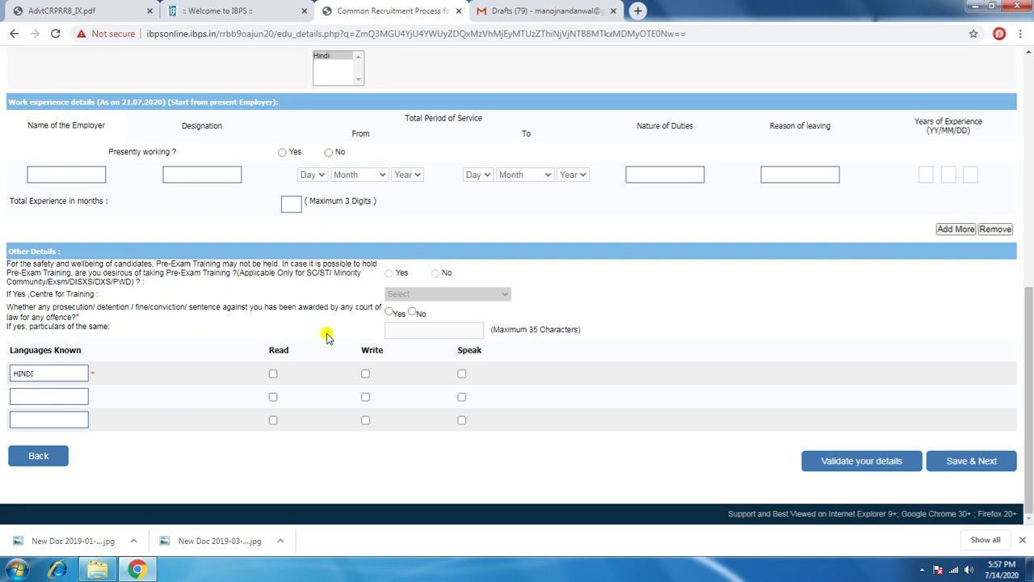
Step: Tick read, write and speak for HINDI, and read and write for ENGLISH
{"action": "left_click", "coordinate": [273, 373]}
{"action": "left_click", "coordinate": [366, 374]}
{"action": "left_click", "coordinate": [462, 373]}
{"action": "left_click", "coordinate": [76, 393]}
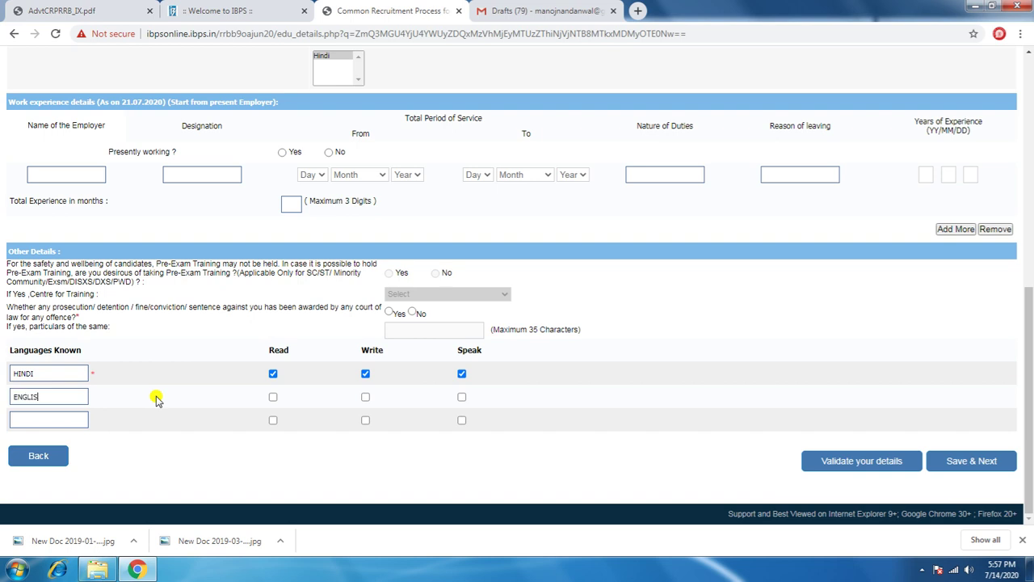
{"action": "left_click", "coordinate": [273, 396]}
{"action": "left_click", "coordinate": [366, 396]}
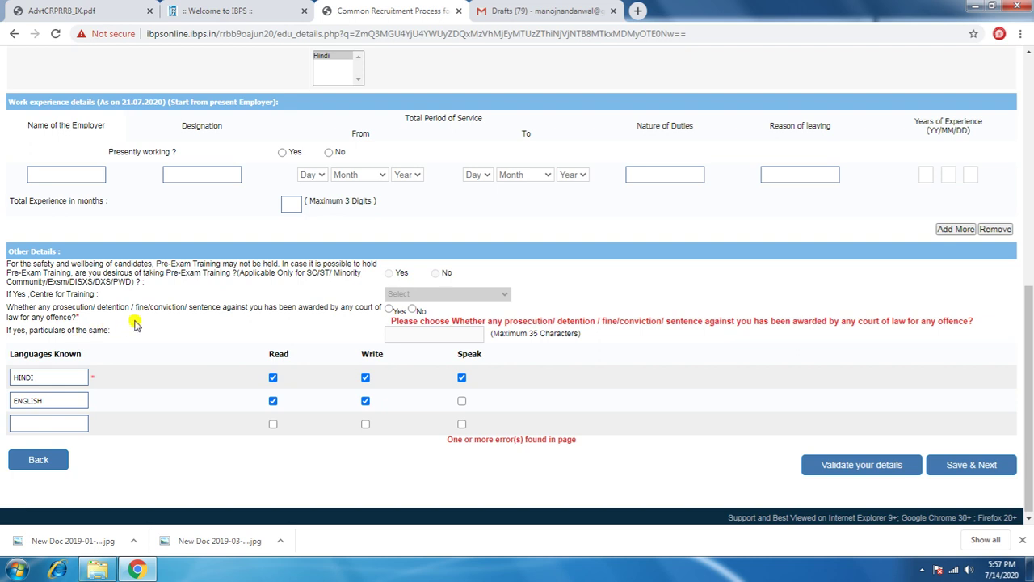
Step: Answer No to the prosecution question and validate until the details verify successfully
{"action": "left_click", "coordinate": [413, 310]}
{"action": "left_click", "coordinate": [861, 467]}
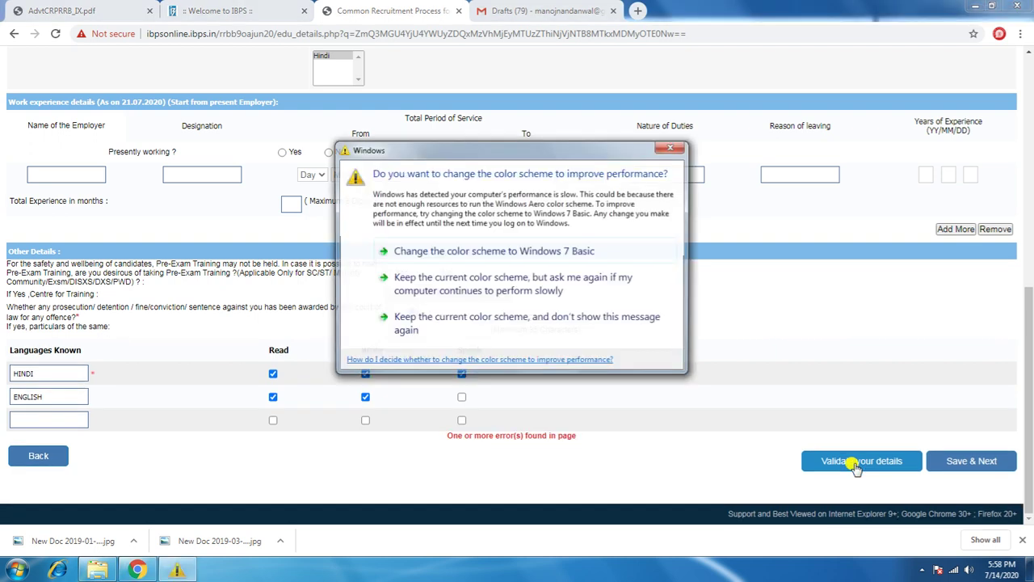
{"action": "left_click", "coordinate": [671, 147]}
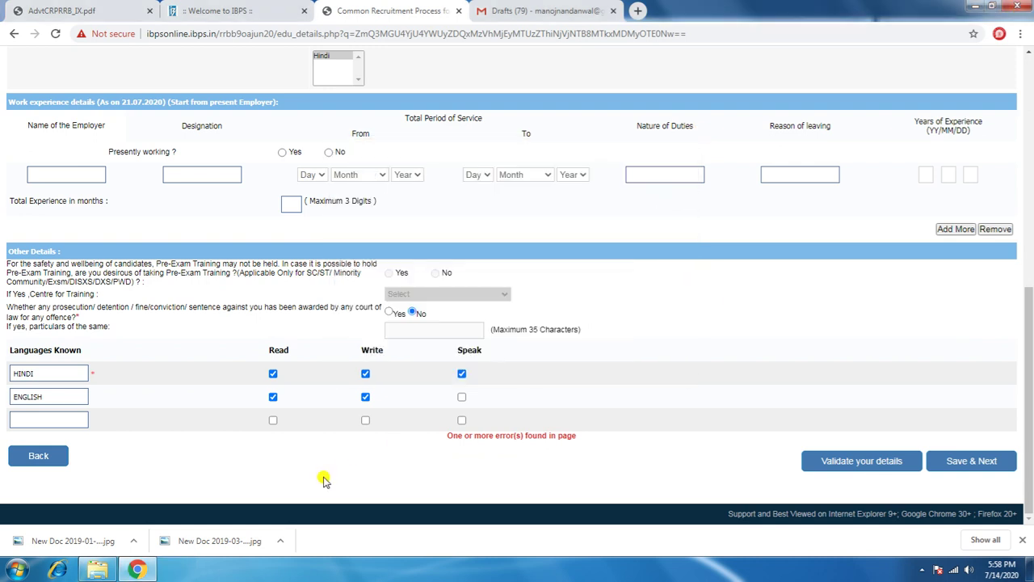
{"action": "scroll", "coordinate": [481, 434], "scroll_direction": "up", "scroll_amount": 1}
{"action": "scroll", "coordinate": [481, 434], "scroll_direction": "up", "scroll_amount": 5}
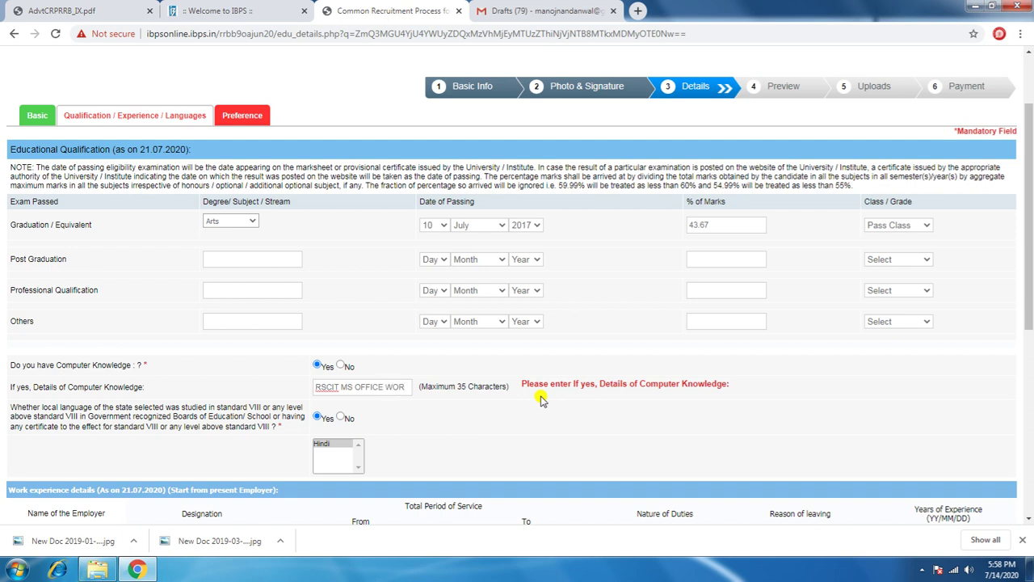
{"action": "scroll", "coordinate": [526, 405], "scroll_direction": "down", "scroll_amount": 3}
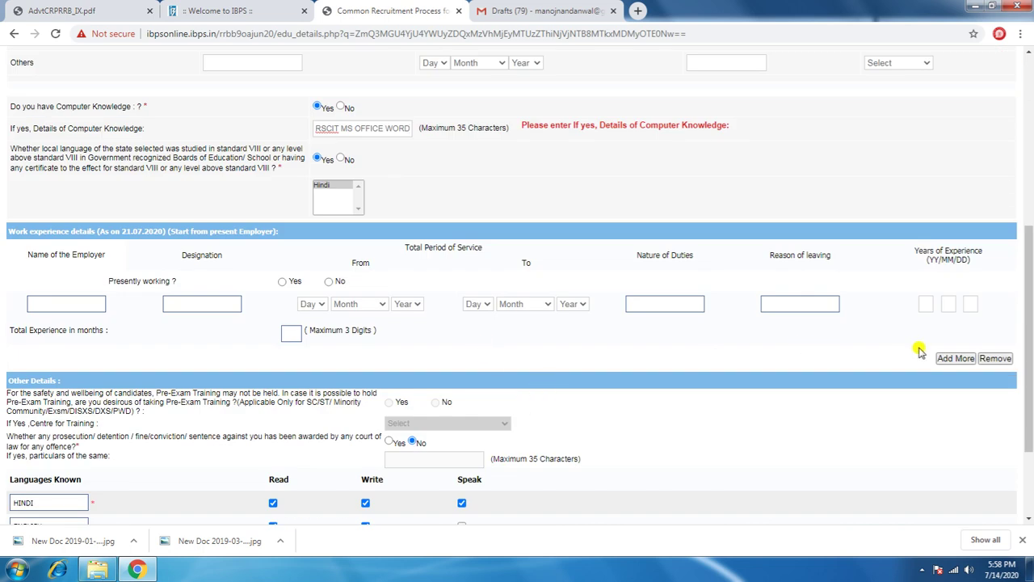
{"action": "scroll", "coordinate": [857, 346], "scroll_direction": "down", "scroll_amount": 2}
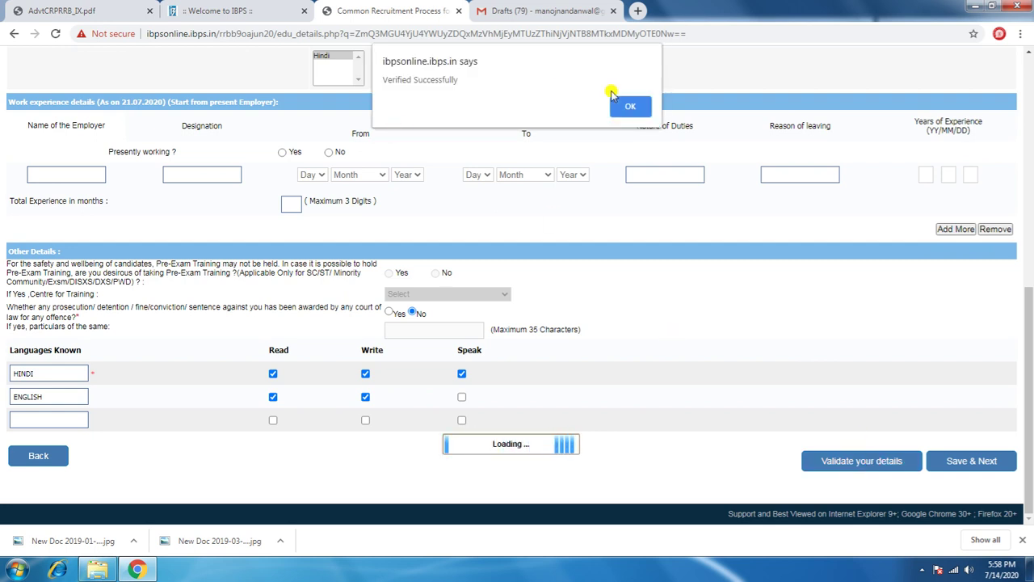
{"action": "left_click", "coordinate": [629, 107]}
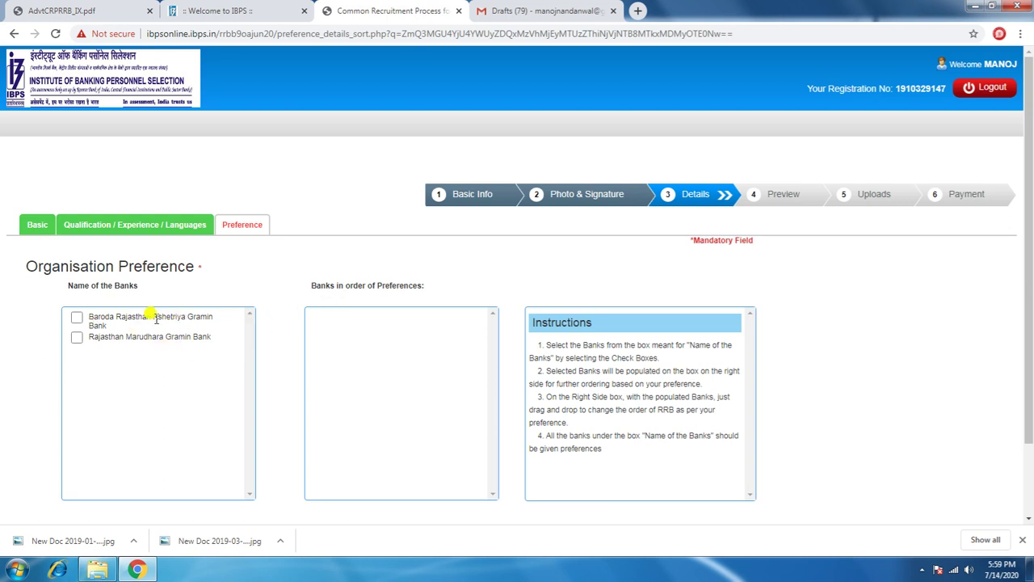
Step: Rank Baroda Rajasthan Kshetriya and Rajasthan Marudhara Gramin Banks, then verify and save
{"action": "left_click", "coordinate": [78, 318]}
{"action": "left_click", "coordinate": [77, 337]}
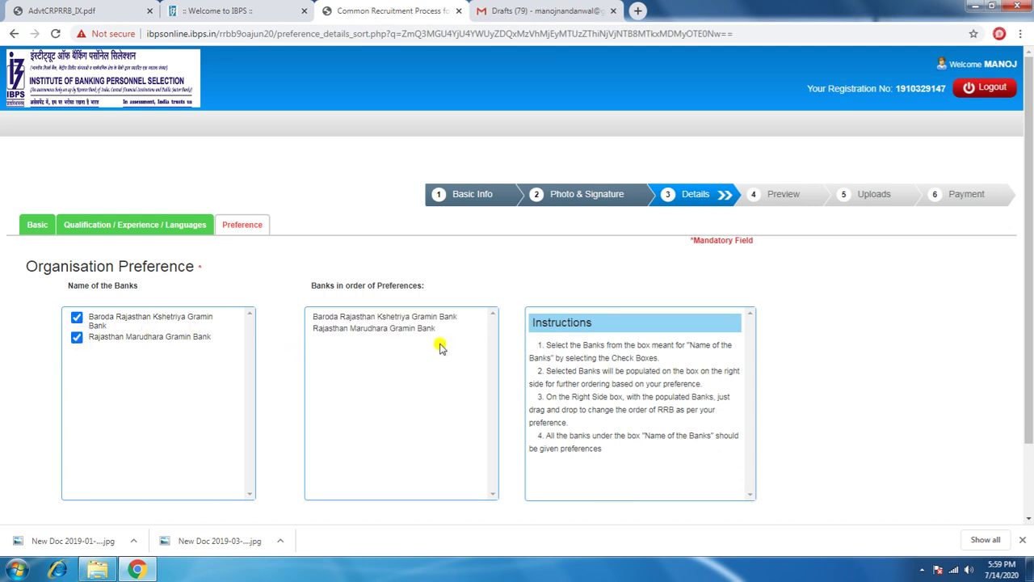
{"action": "scroll", "coordinate": [440, 347], "scroll_direction": "down", "scroll_amount": 1}
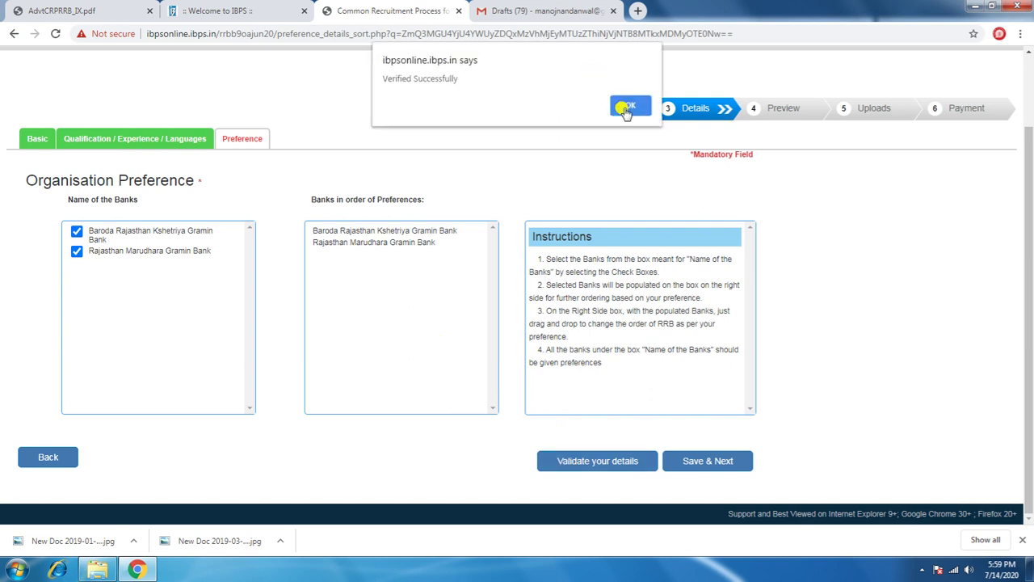
{"action": "left_click", "coordinate": [624, 108]}
{"action": "left_click", "coordinate": [715, 467]}
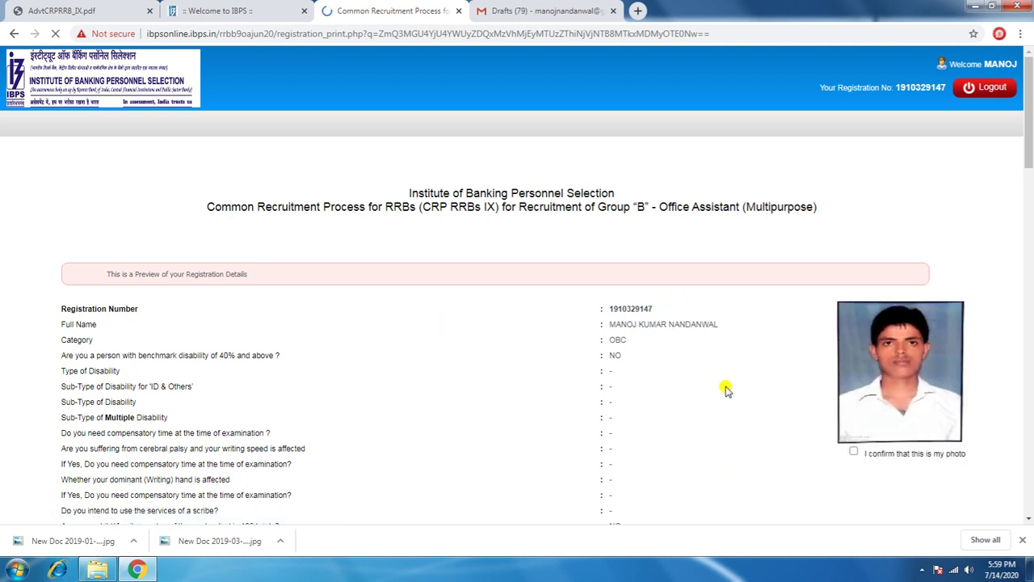
Step: Confirm that the photo and the signature shown are the applicant's own
{"action": "scroll", "coordinate": [725, 388], "scroll_direction": "down", "scroll_amount": 3}
{"action": "scroll", "coordinate": [725, 390], "scroll_direction": "down", "scroll_amount": 10}
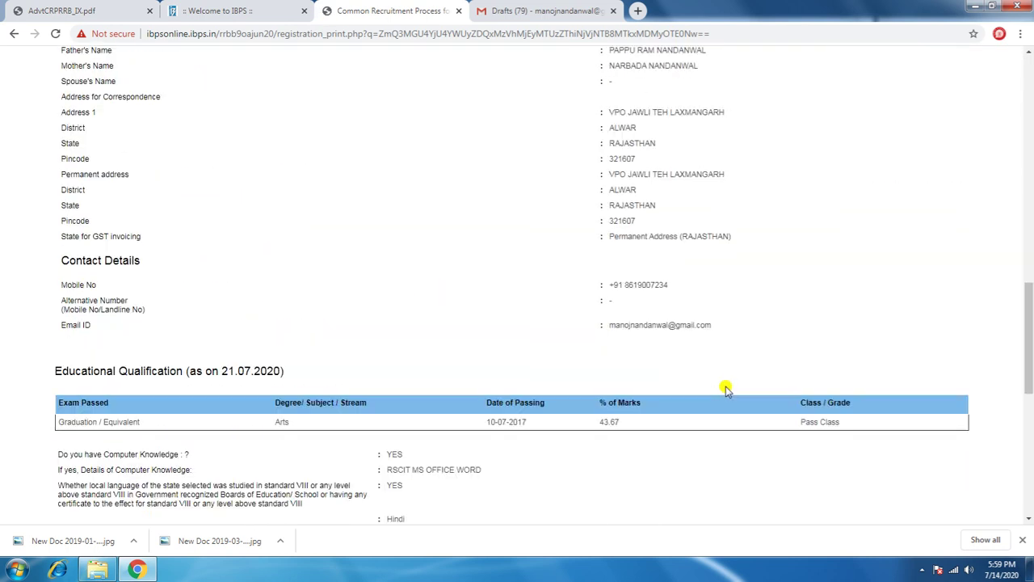
{"action": "scroll", "coordinate": [725, 390], "scroll_direction": "down", "scroll_amount": 4}
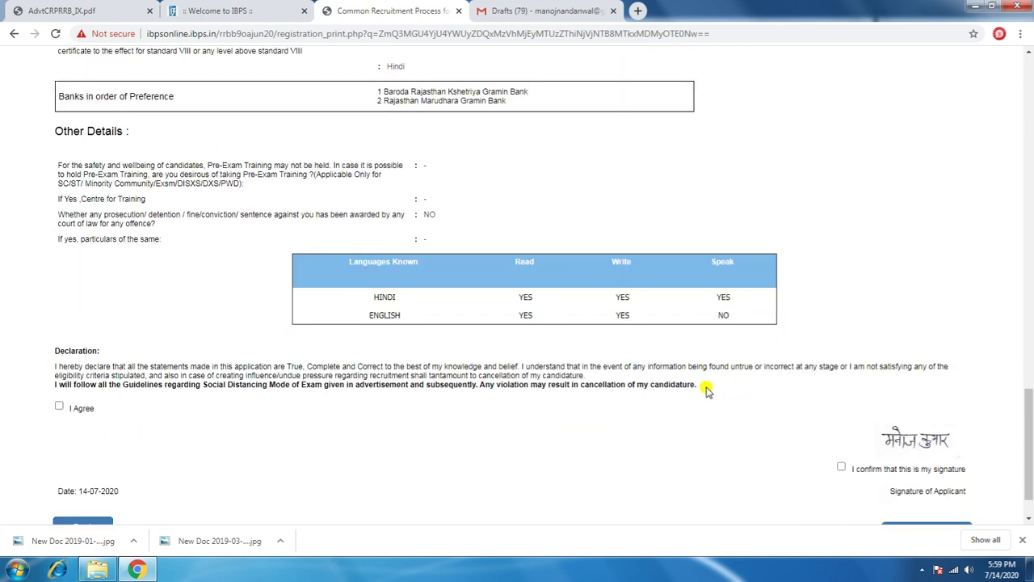
{"action": "scroll", "coordinate": [420, 296], "scroll_direction": "up", "scroll_amount": 20}
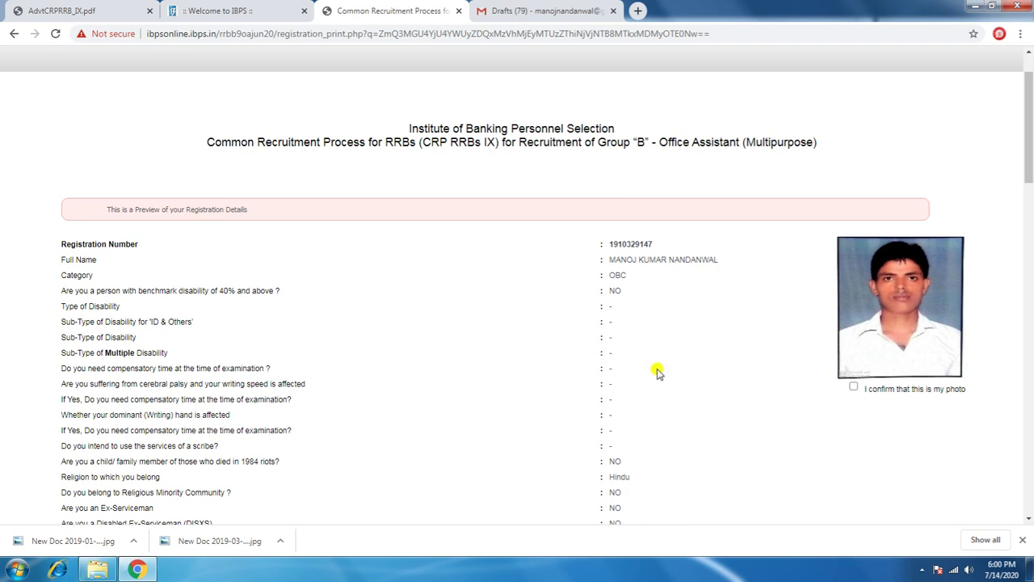
{"action": "left_click", "coordinate": [852, 387]}
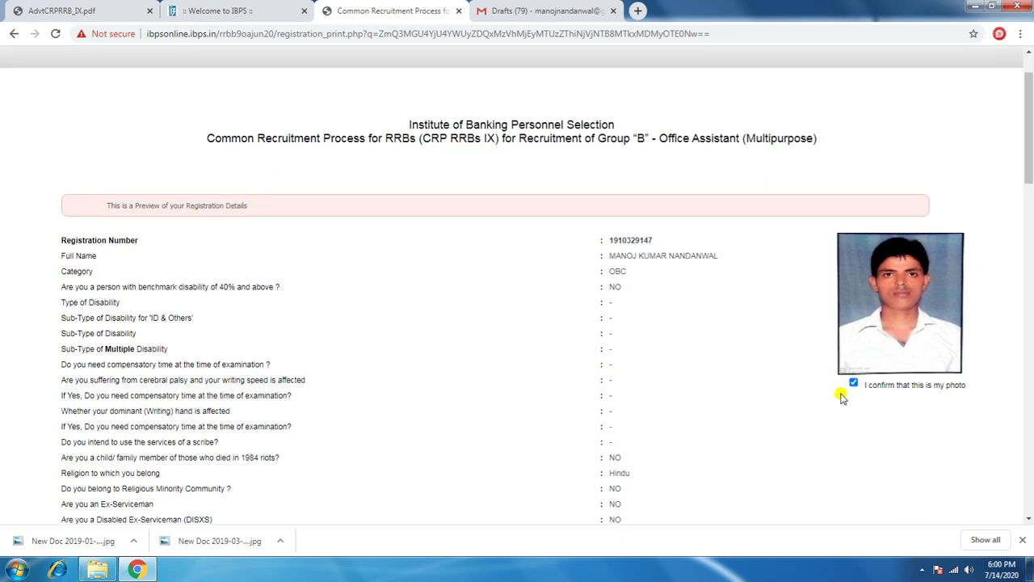
{"action": "scroll", "coordinate": [841, 395], "scroll_direction": "down", "scroll_amount": 3}
{"action": "scroll", "coordinate": [841, 395], "scroll_direction": "down", "scroll_amount": 15}
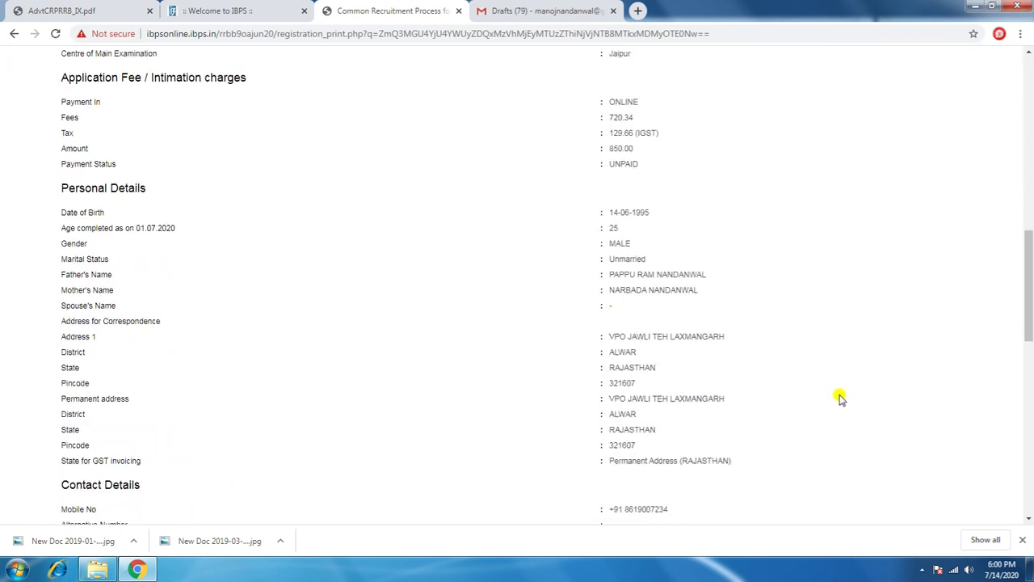
{"action": "scroll", "coordinate": [752, 372], "scroll_direction": "down", "scroll_amount": 3}
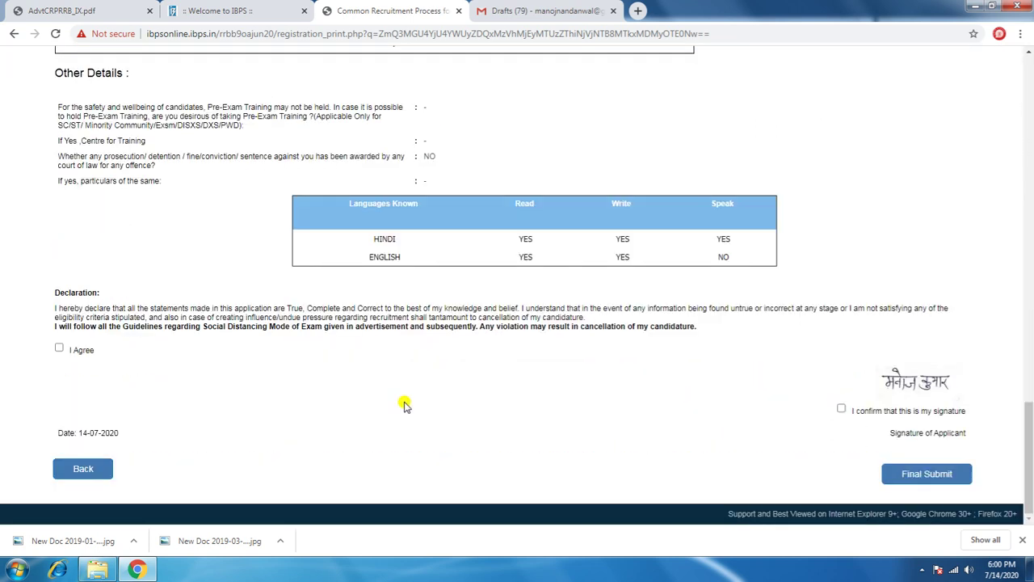
{"action": "left_click", "coordinate": [841, 409]}
Step: Accept the declaration and final-submit the application, acknowledging that no edits are allowed afterwards
{"action": "left_click", "coordinate": [59, 347]}
{"action": "left_click", "coordinate": [923, 477]}
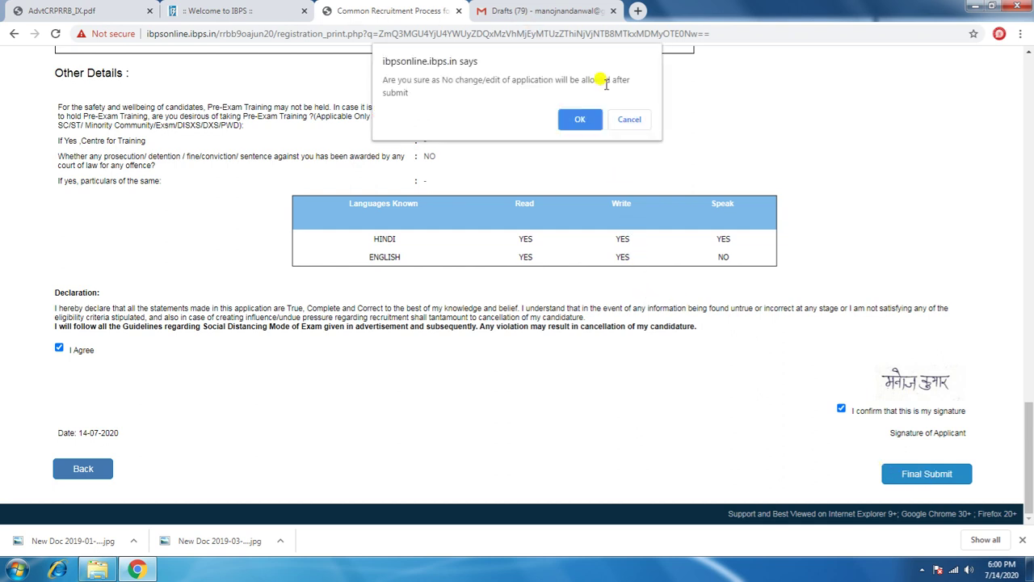
{"action": "left_click", "coordinate": [592, 119]}
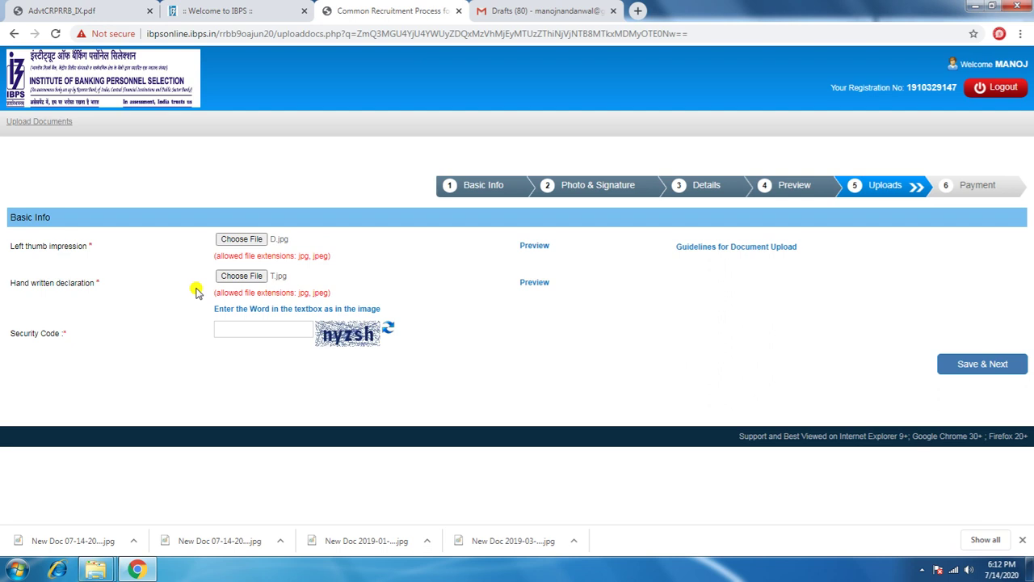
Step: Enter the captcha and save the thumb impression and declaration uploads, confirming the data is correct
{"action": "left_click", "coordinate": [240, 328]}
{"action": "key", "text": "Return"}
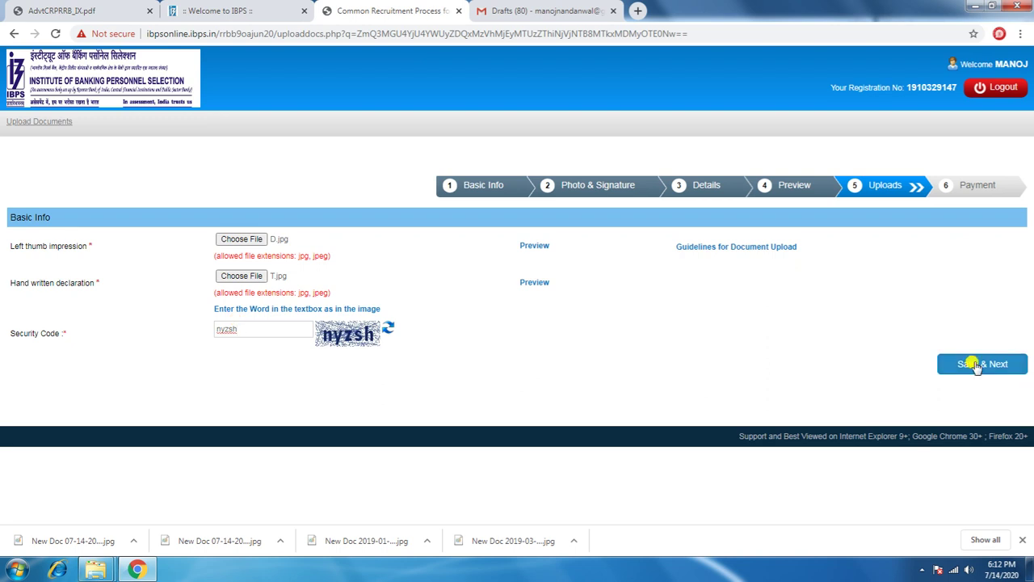
{"action": "left_click", "coordinate": [976, 365]}
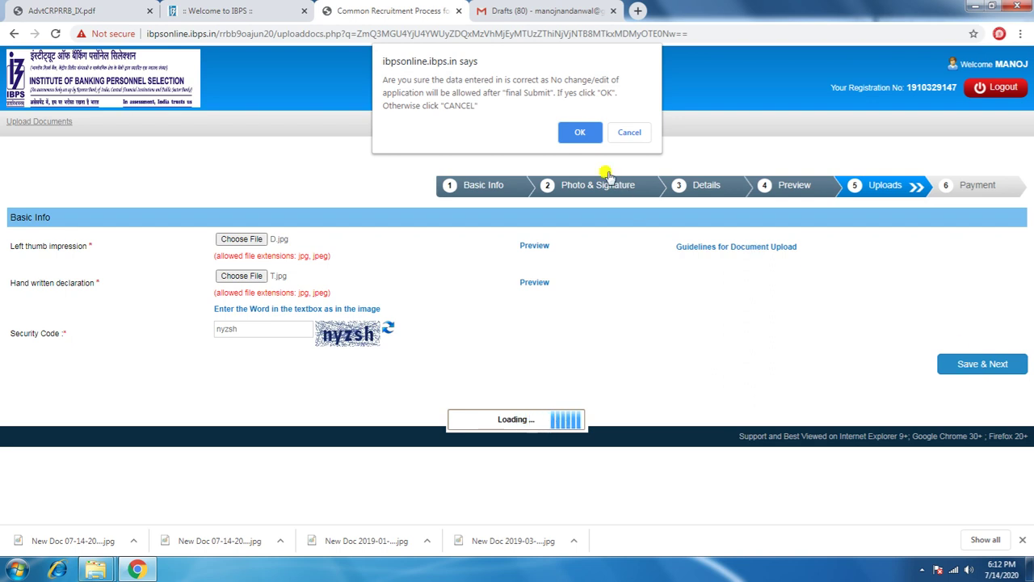
{"action": "left_click", "coordinate": [582, 133]}
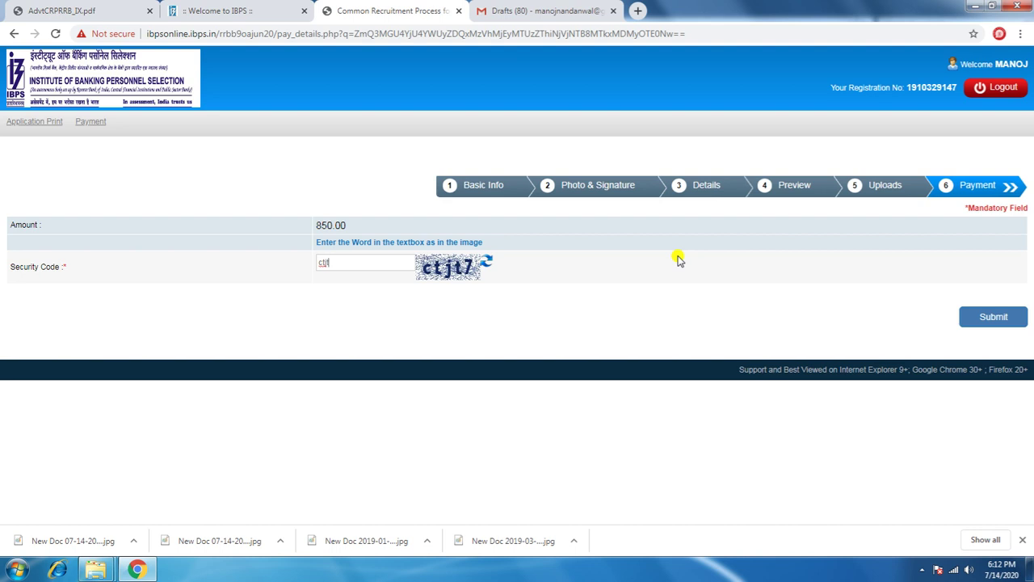
Step: Finish the payment security code and submit the 850.00 fee form, confirming submission
{"action": "type", "text": "7"}
{"action": "left_click", "coordinate": [990, 313]}
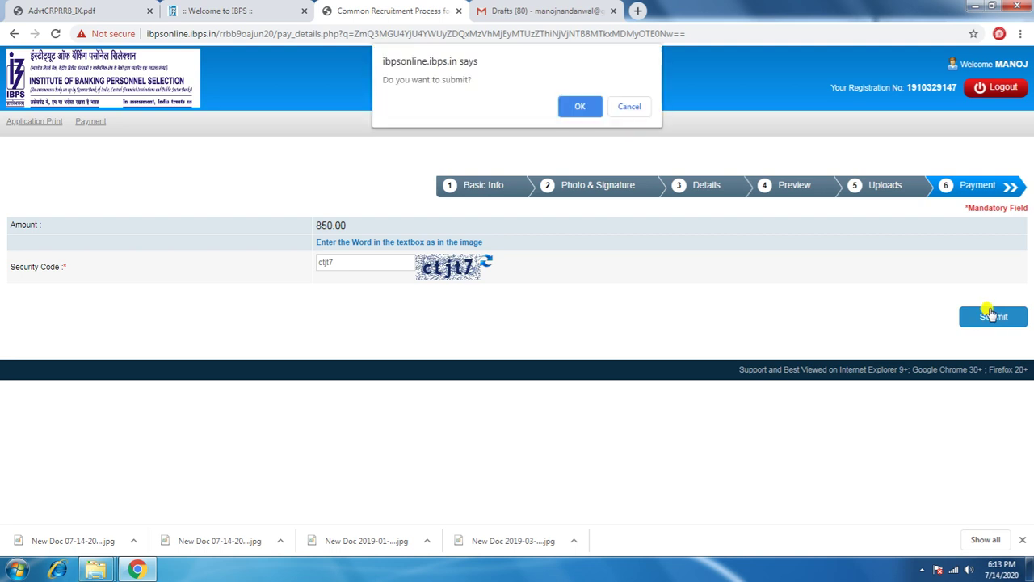
{"action": "left_click", "coordinate": [578, 107]}
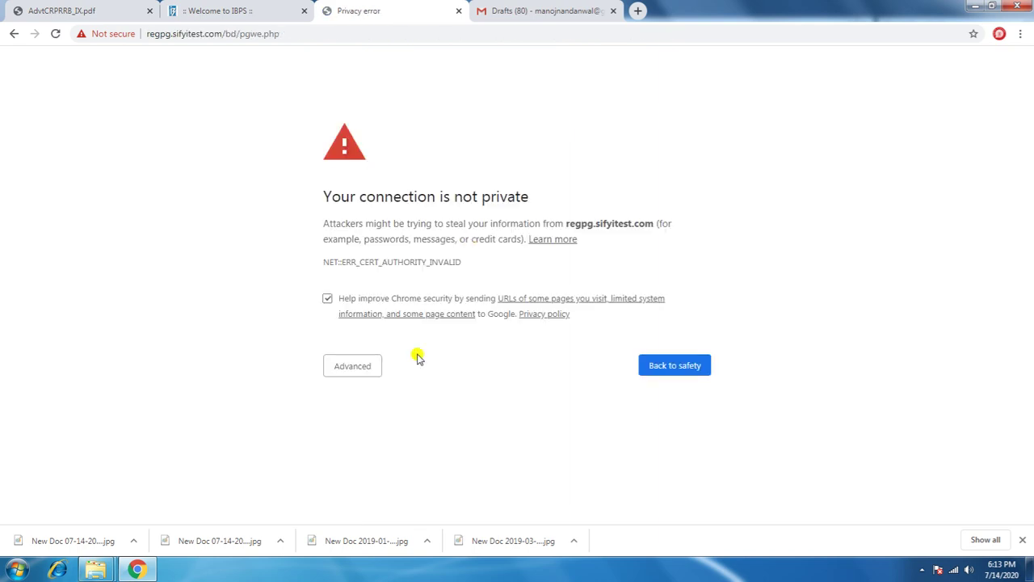
Step: Proceed past the regpg.sifyitest.com certificate warning, resend the form data, and dismiss the Windows prompt
{"action": "left_click", "coordinate": [358, 365]}
{"action": "left_click", "coordinate": [404, 467]}
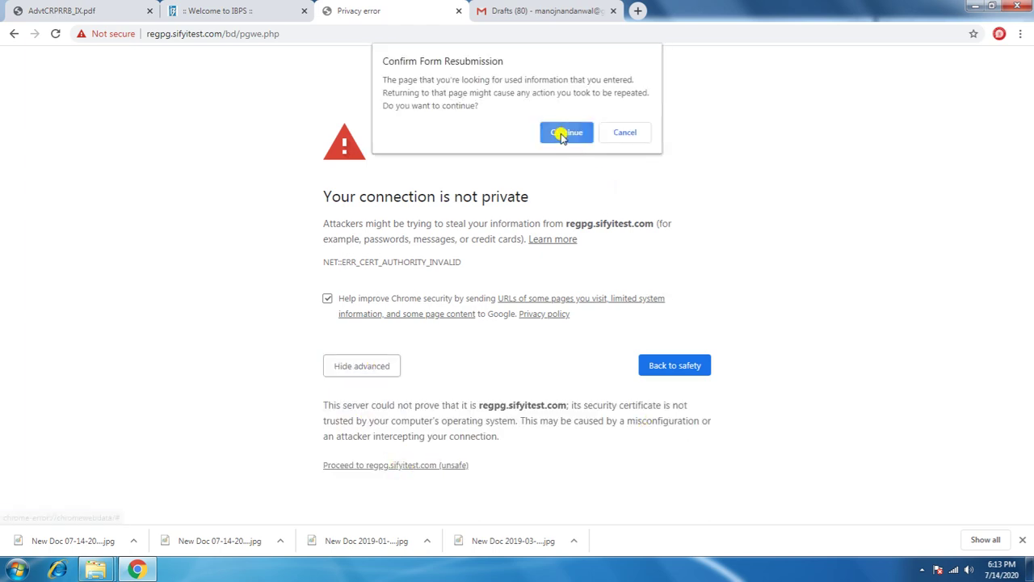
{"action": "left_click", "coordinate": [567, 133]}
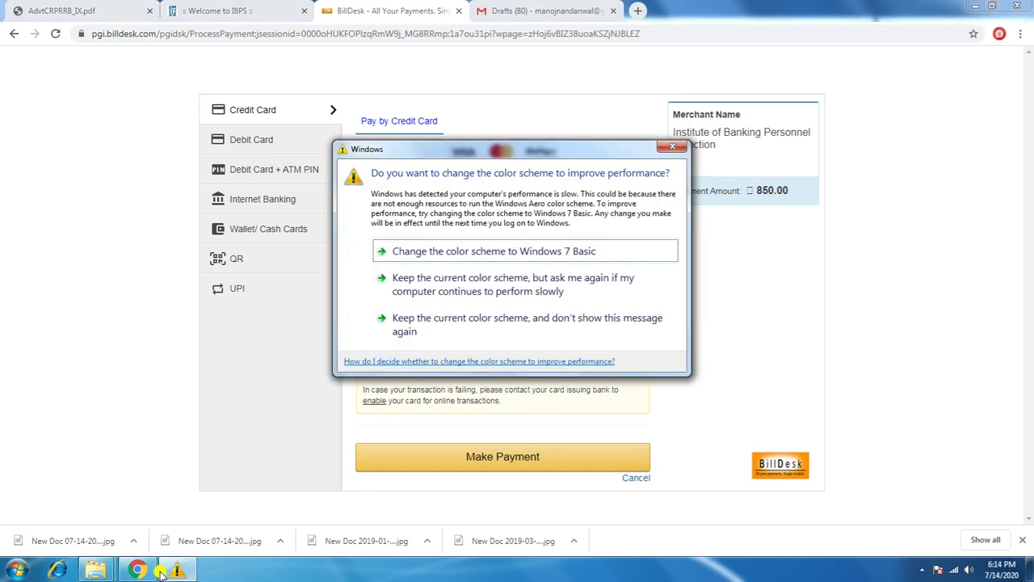
{"action": "left_click", "coordinate": [673, 147]}
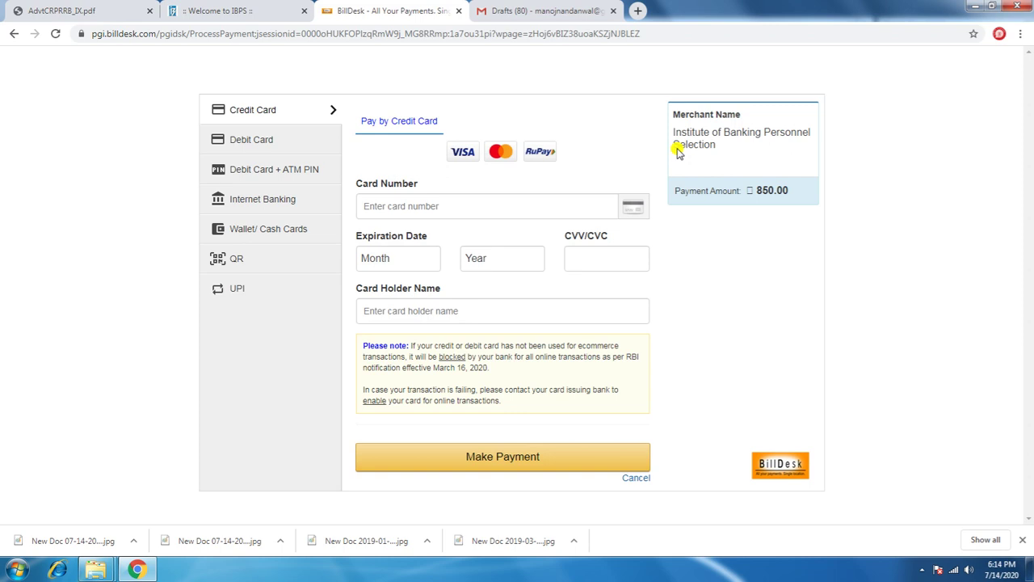